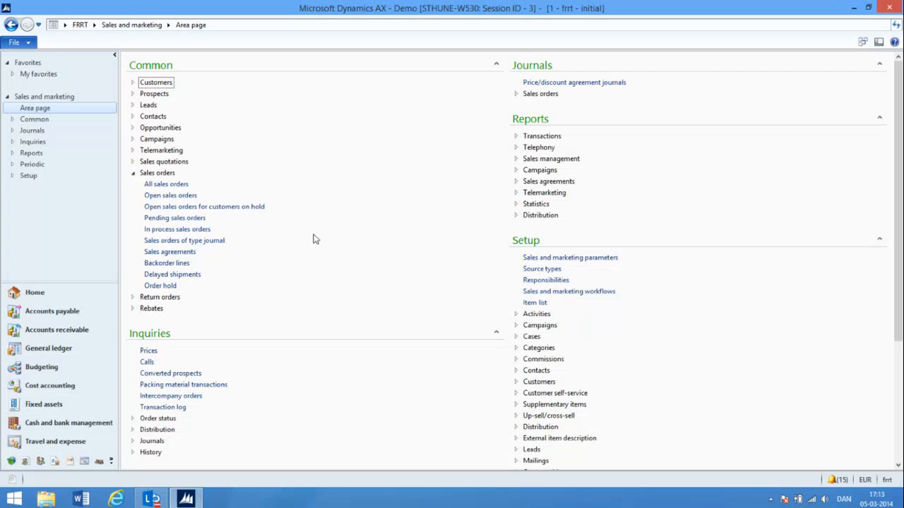
Create a new sales order from the list of all sales orders, selecting an existing customer account
left_click(176, 185)
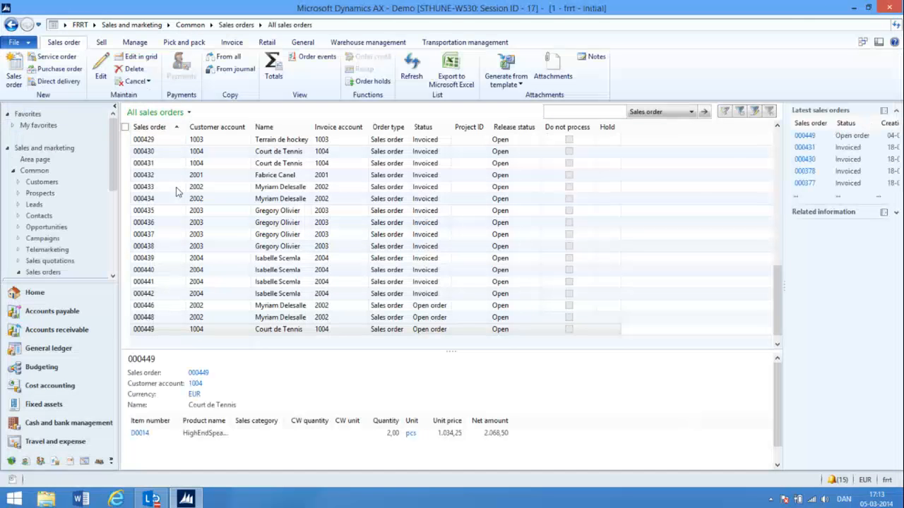
left_click(20, 62)
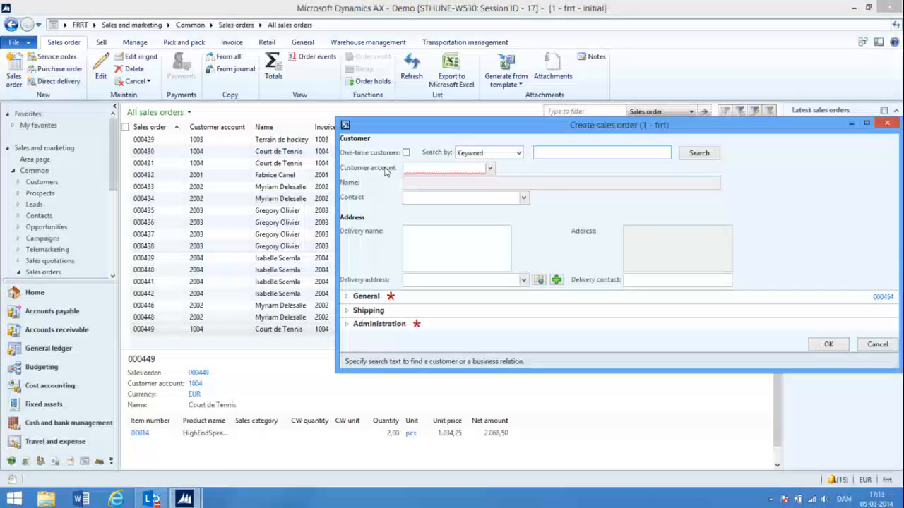
left_click(489, 168)
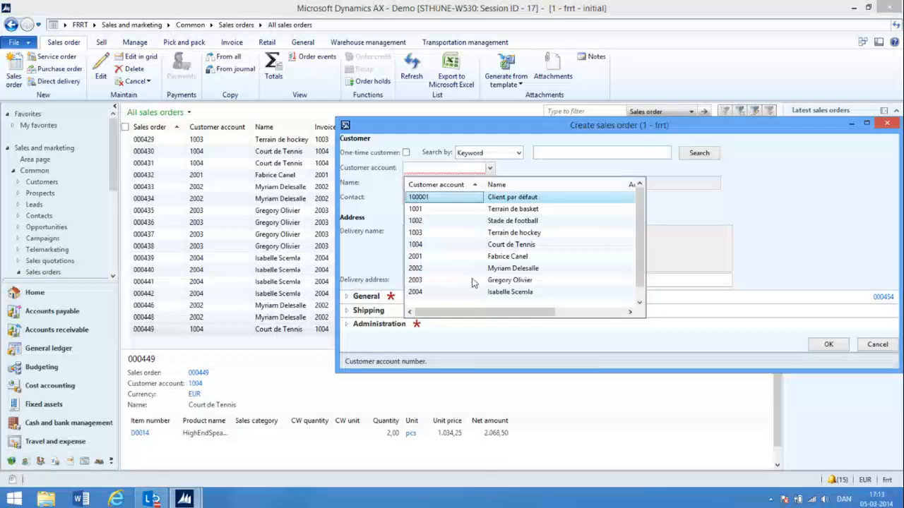
left_click(456, 269)
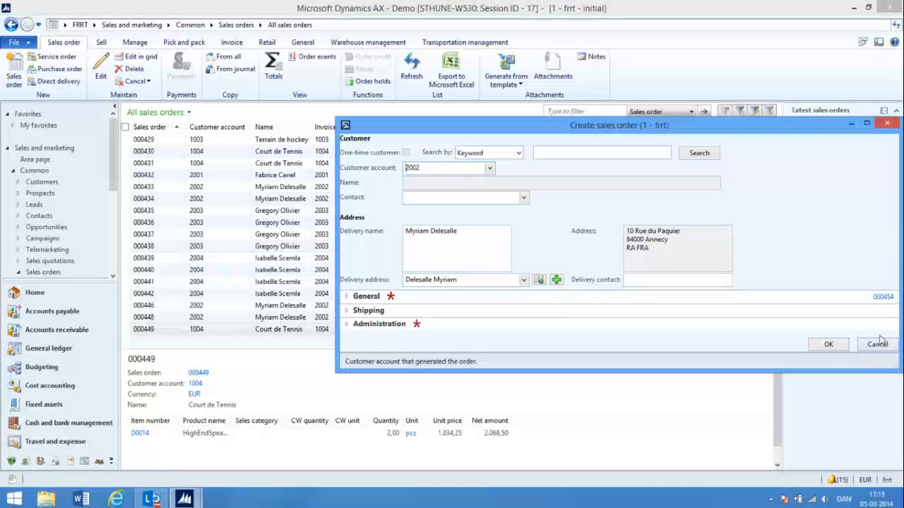
left_click(828, 344)
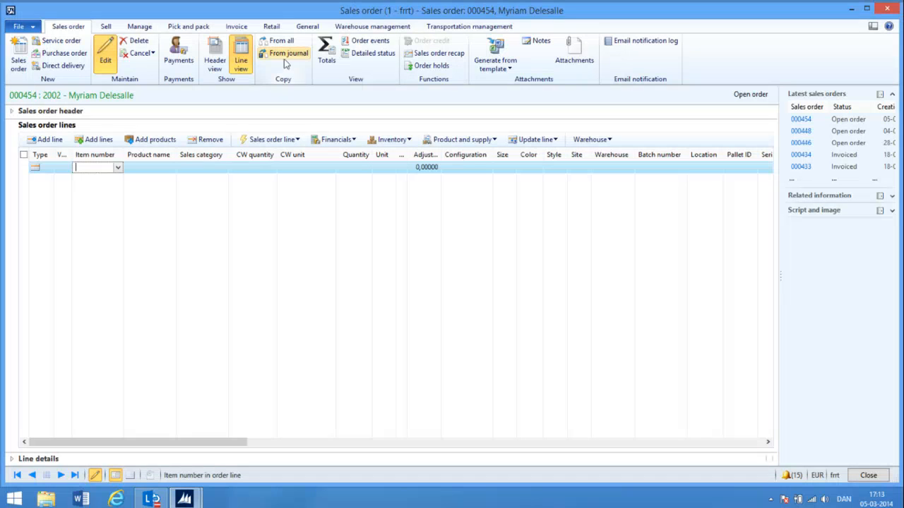
Enable automatic creation of intercompany orders in the sales order header and return to the order lines
left_click(217, 53)
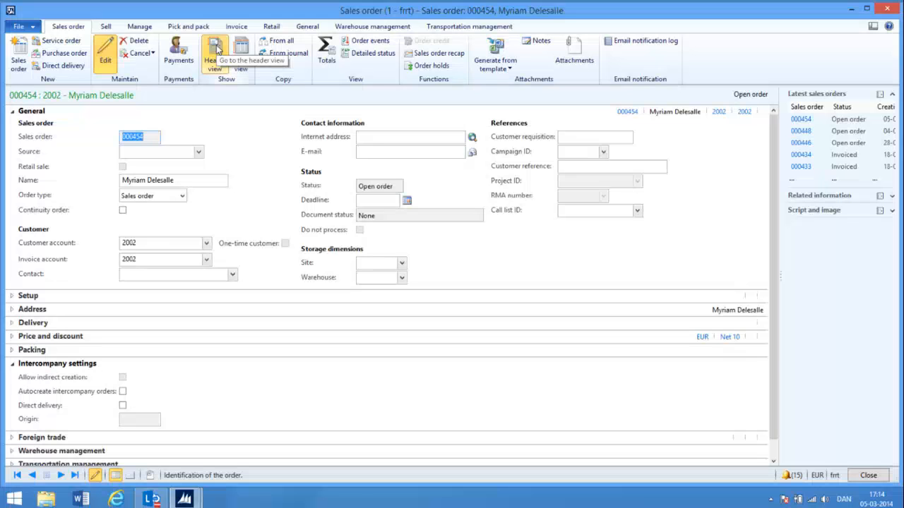
left_click(122, 392)
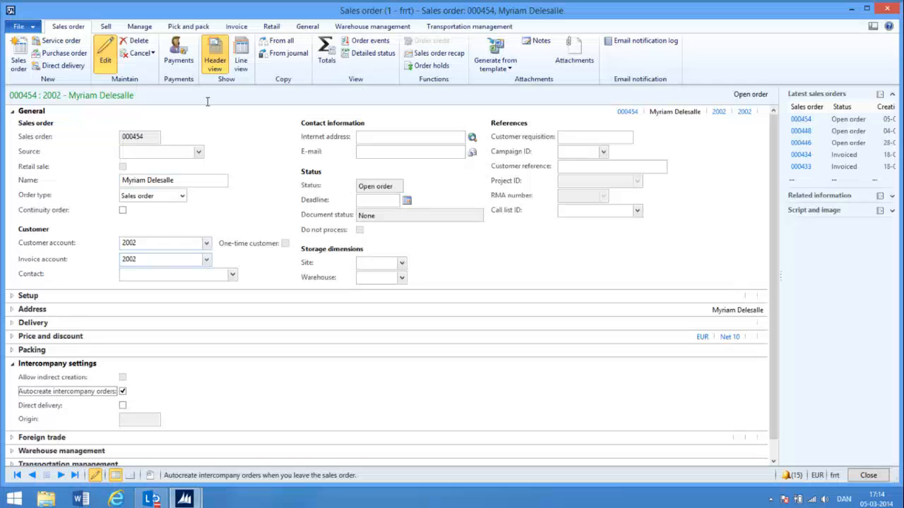
left_click(241, 45)
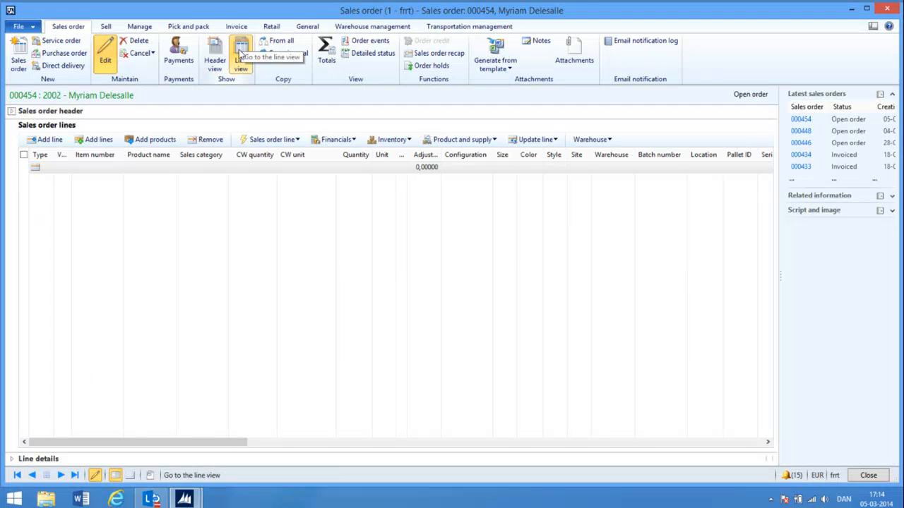
Enter item number D0014 on the empty sales order line
left_click(97, 165)
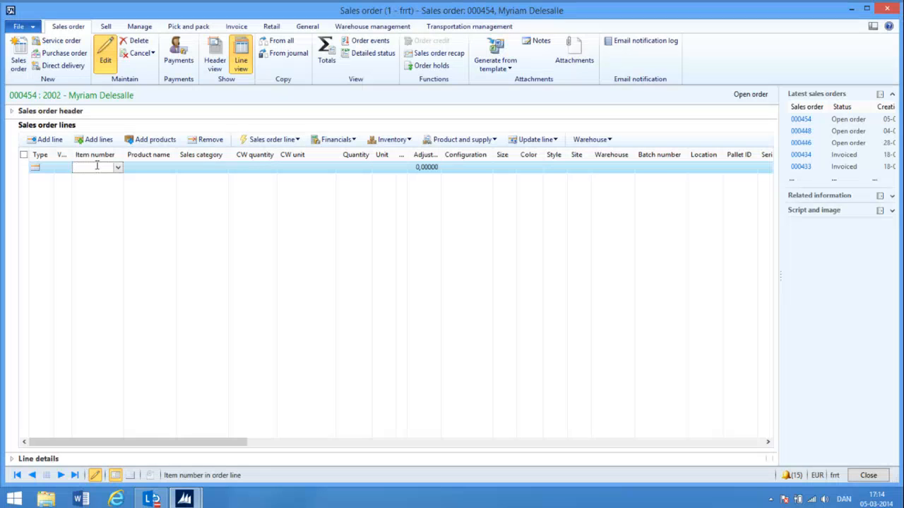
type("d0014")
key("Tab")
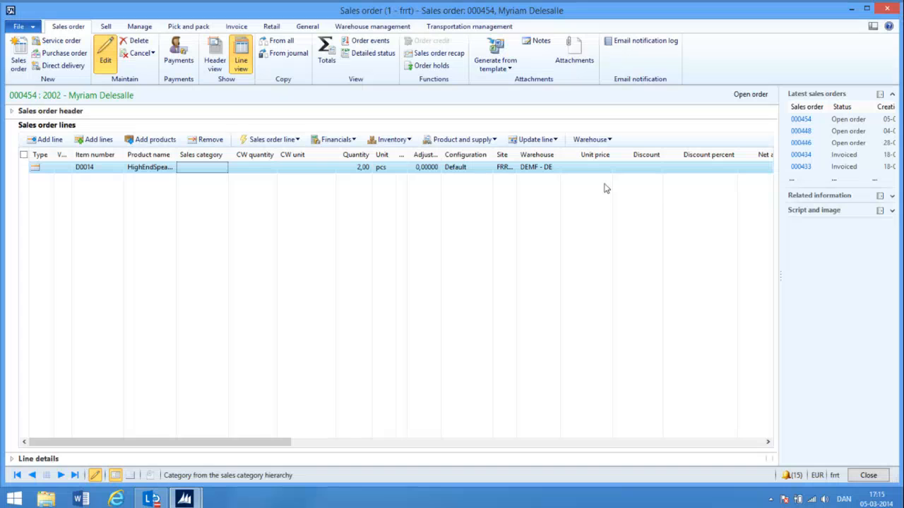
Open the product configuration of the D0014 order line and move its window clear of the lower screen area
left_click(497, 143)
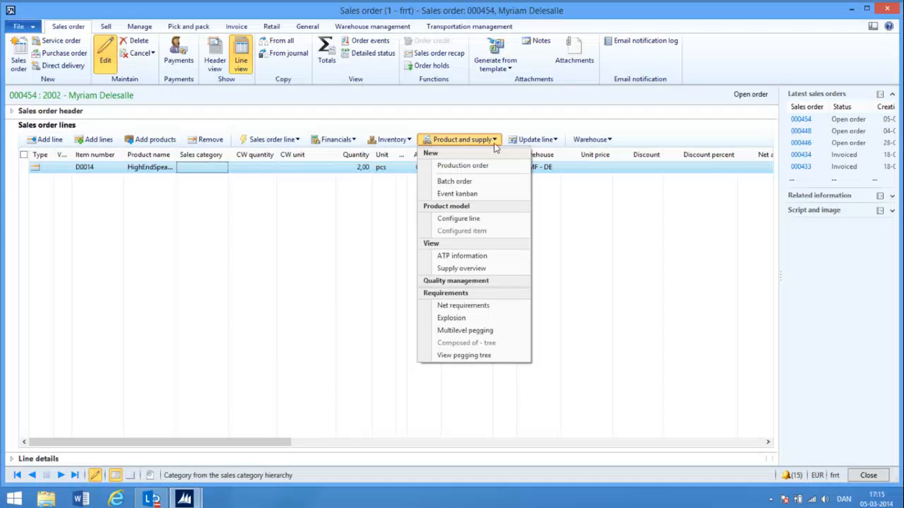
left_click(478, 219)
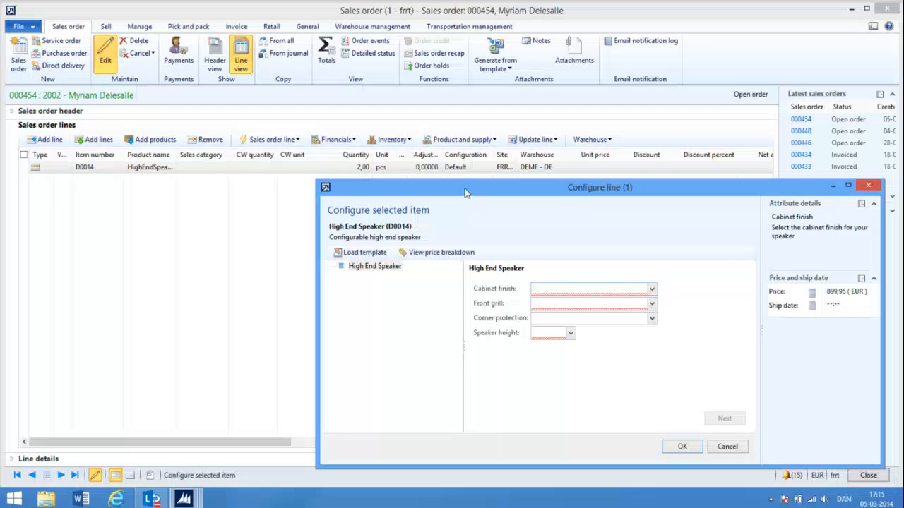
left_click_drag(466, 191, 352, 95)
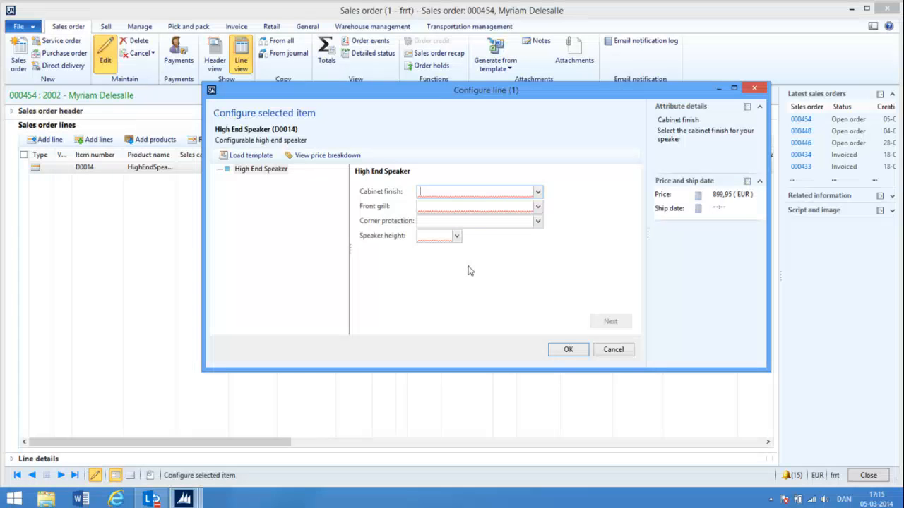
Examine the available choices for the speaker's cabinet finish and front grill without selecting any
left_click(537, 193)
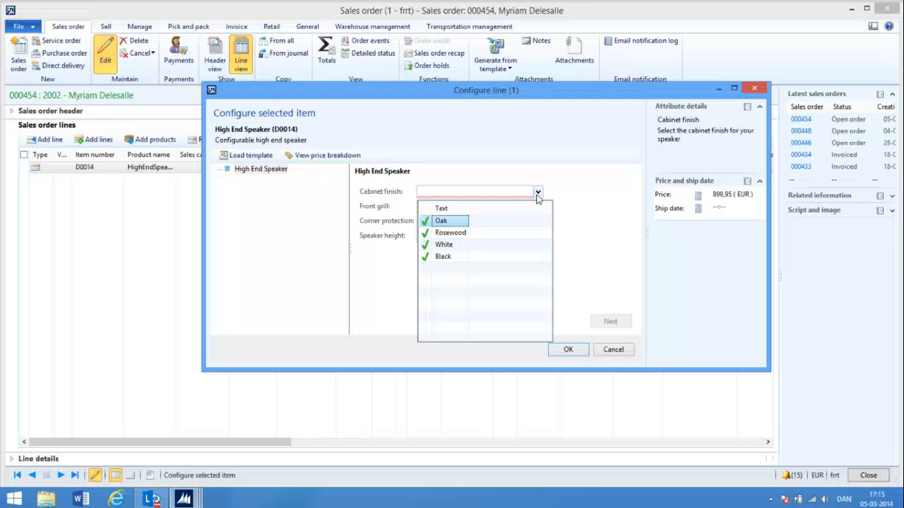
left_click(537, 194)
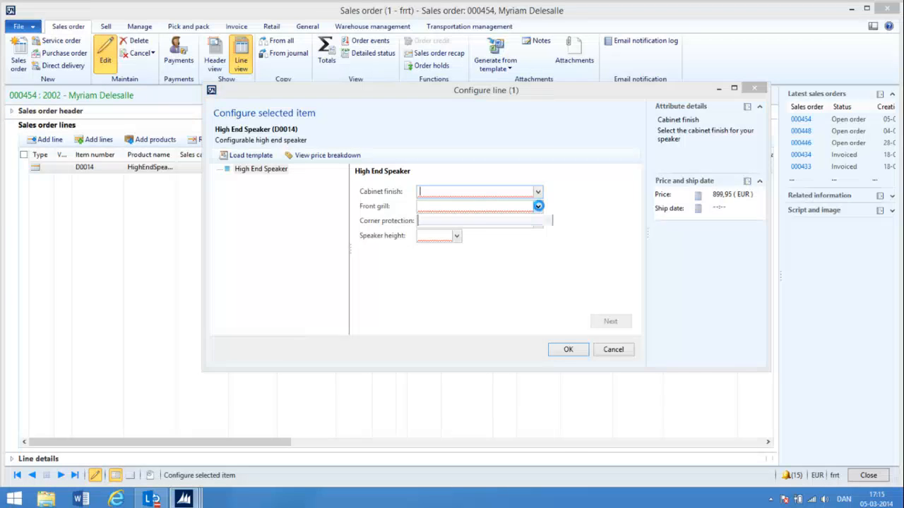
left_click(538, 206)
left_click(538, 206)
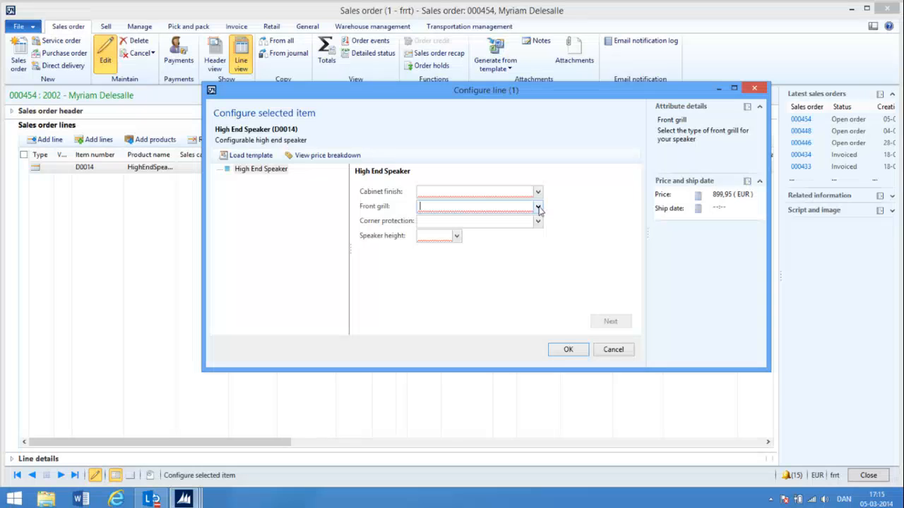
Load the Black metal configuration template and check which cabinet finishes it allows
left_click(251, 156)
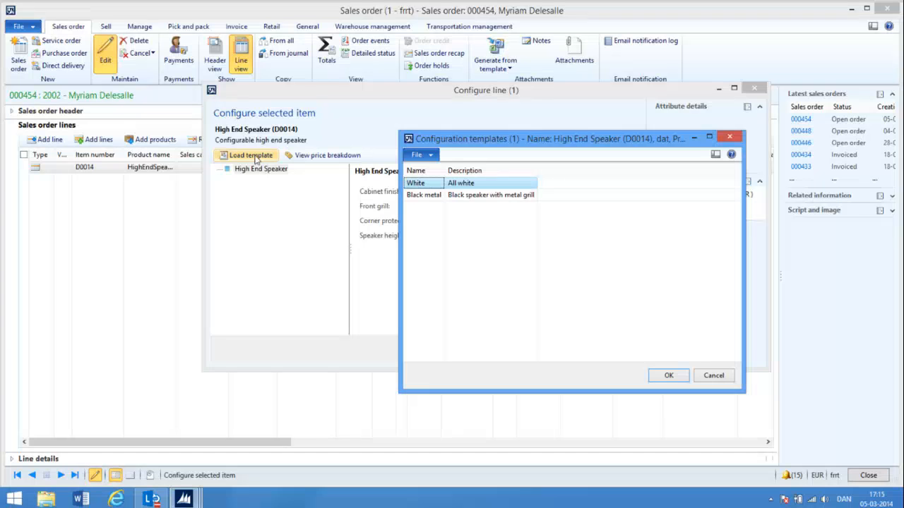
left_click(419, 196)
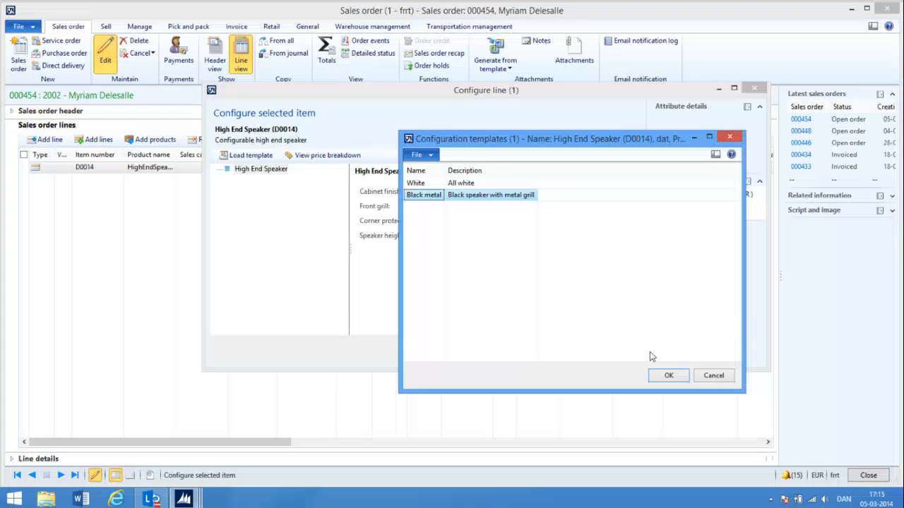
left_click(668, 376)
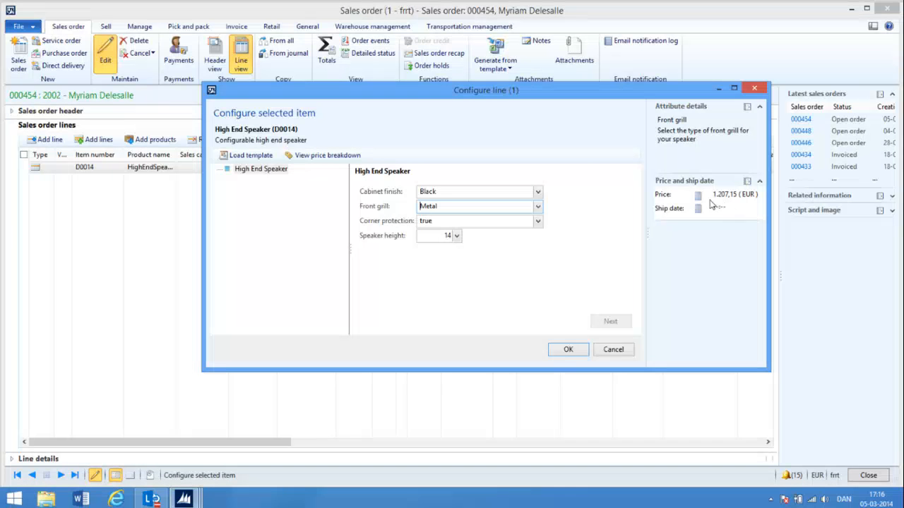
left_click(538, 193)
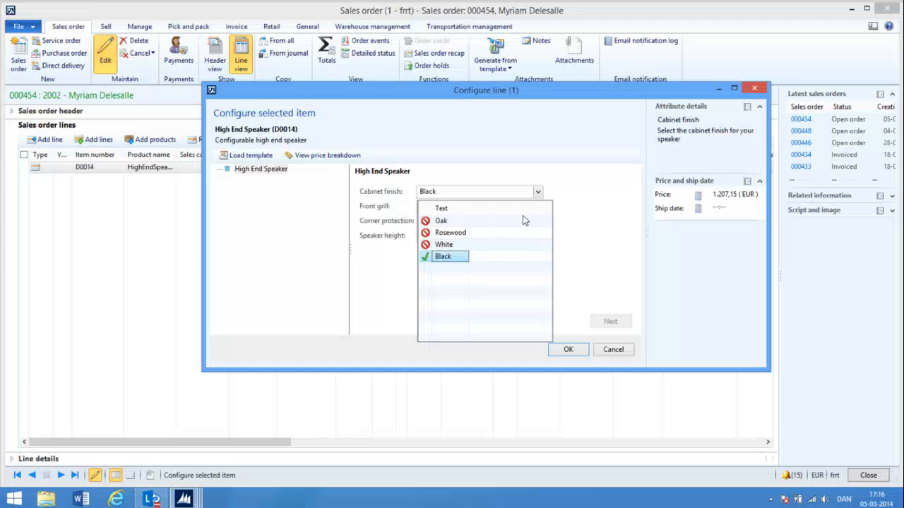
left_click(538, 194)
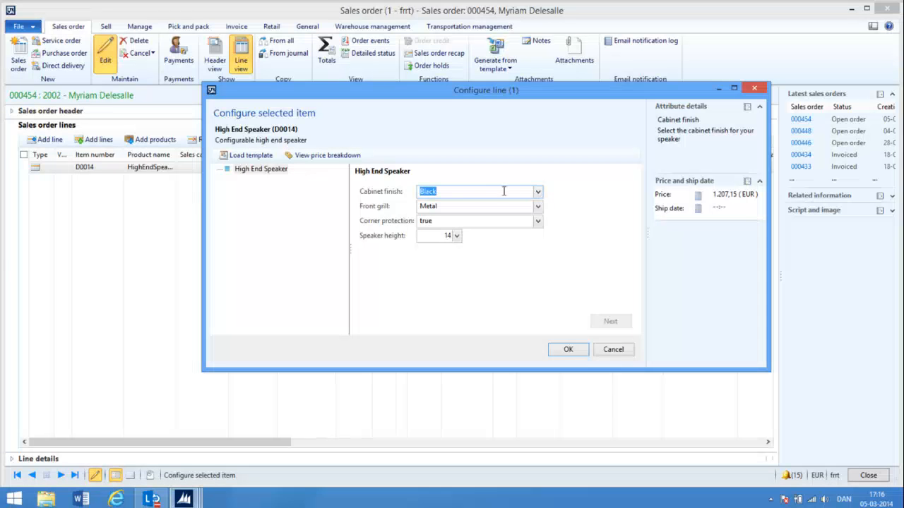
Load the White configuration template for the speaker, then view its price breakdown and close the workbook
left_click(263, 160)
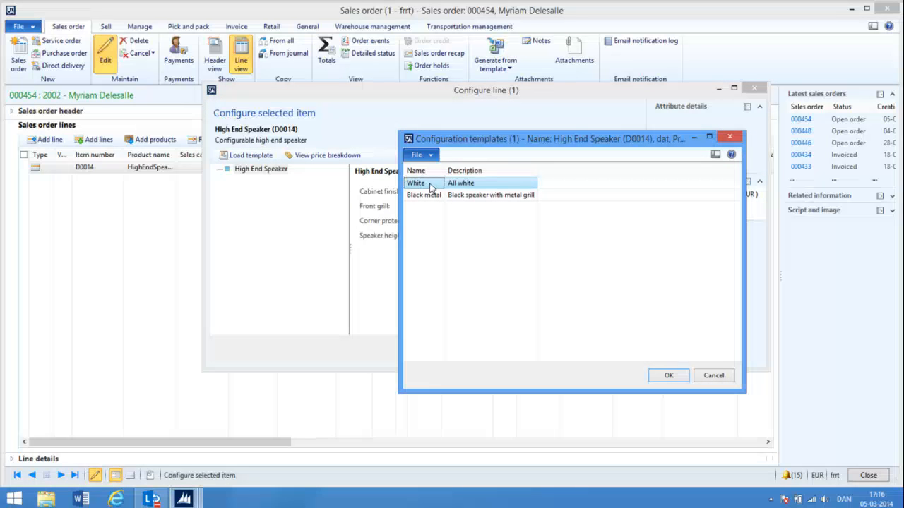
left_click(669, 376)
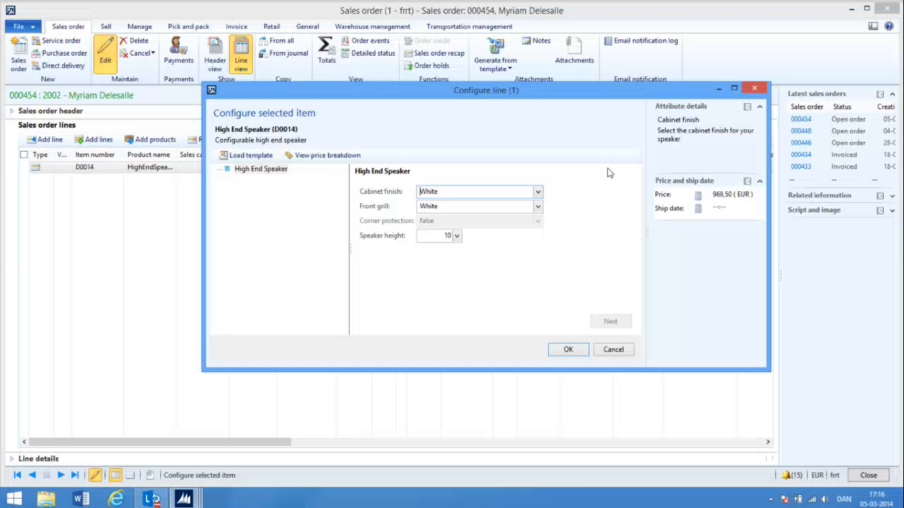
left_click(329, 155)
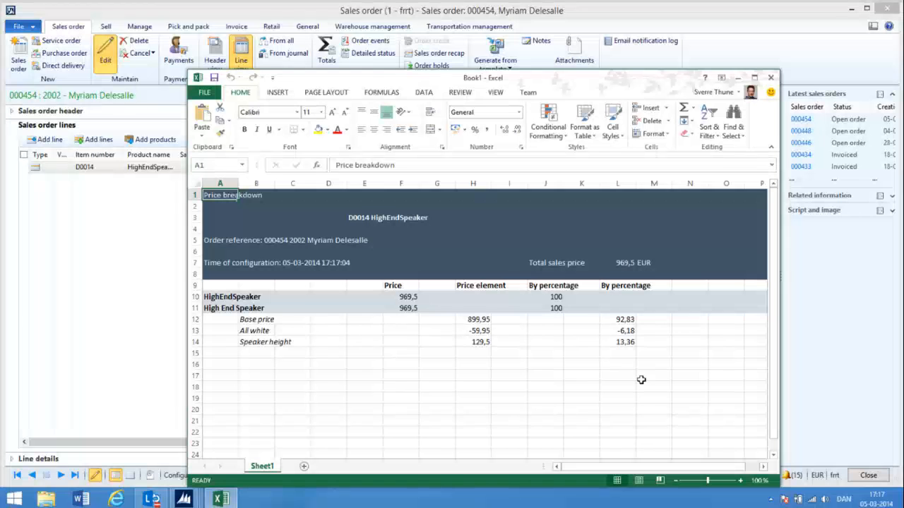
left_click(770, 79)
left_click(461, 263)
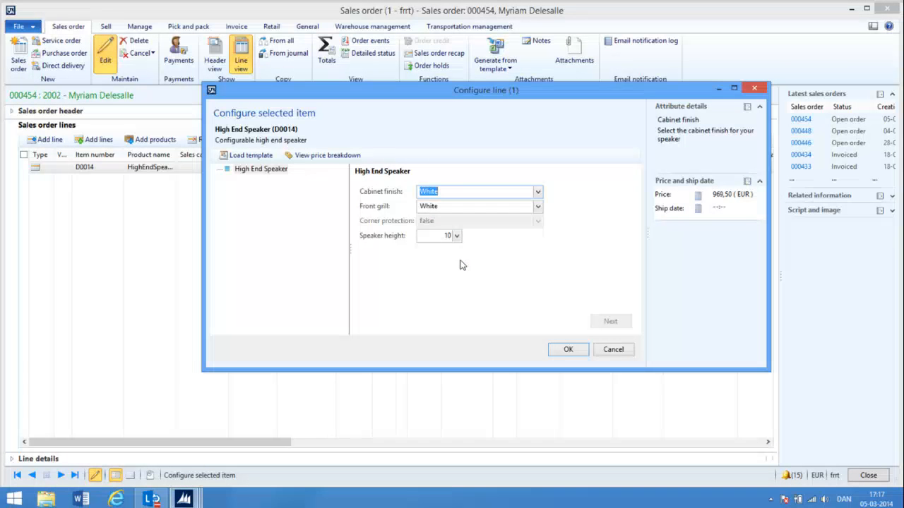
Accept the white speaker configuration for the order line and dismiss the message log
left_click(568, 351)
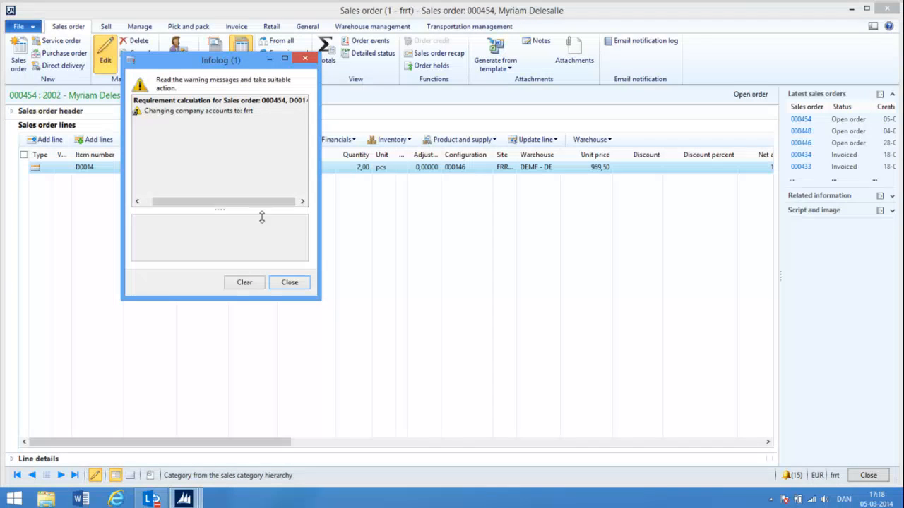
left_click(290, 283)
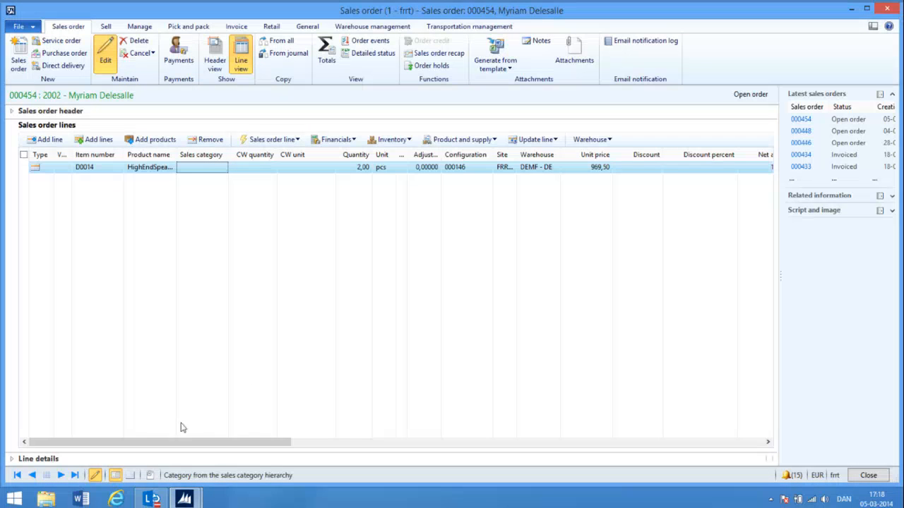
Inspect the auto-generated sales price breakdown summary attached to the order line, then close the workbook and the document handling window
left_click(148, 476)
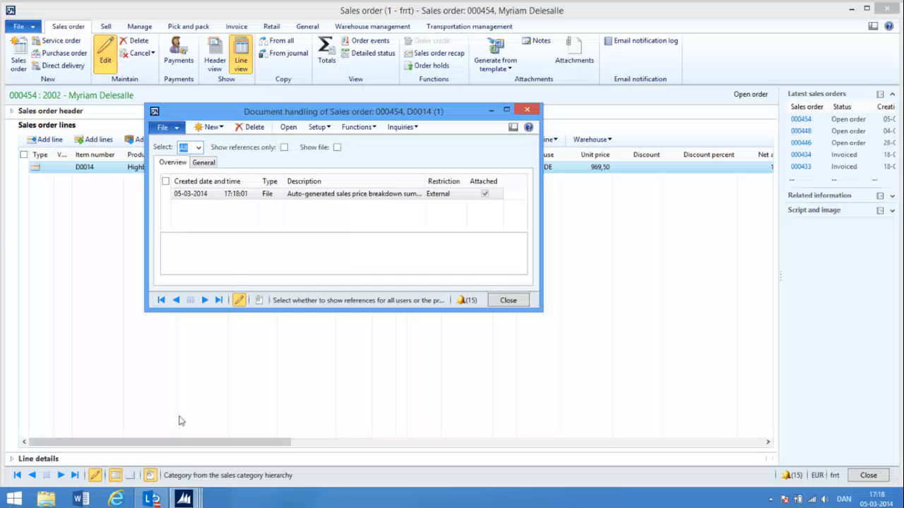
left_click(339, 193)
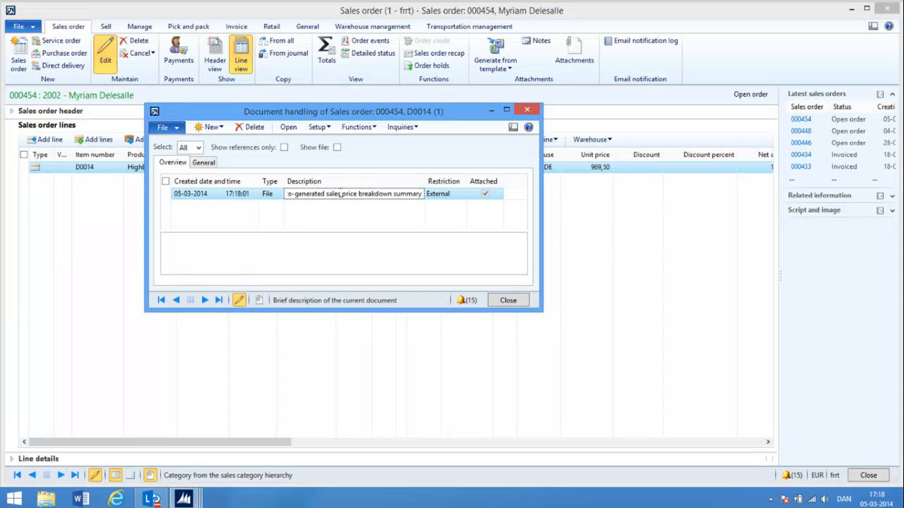
left_click(288, 129)
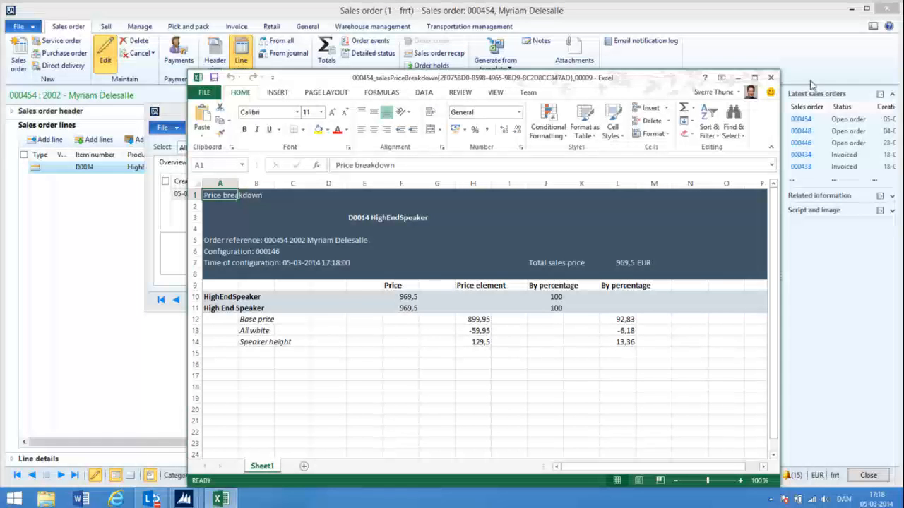
left_click(772, 79)
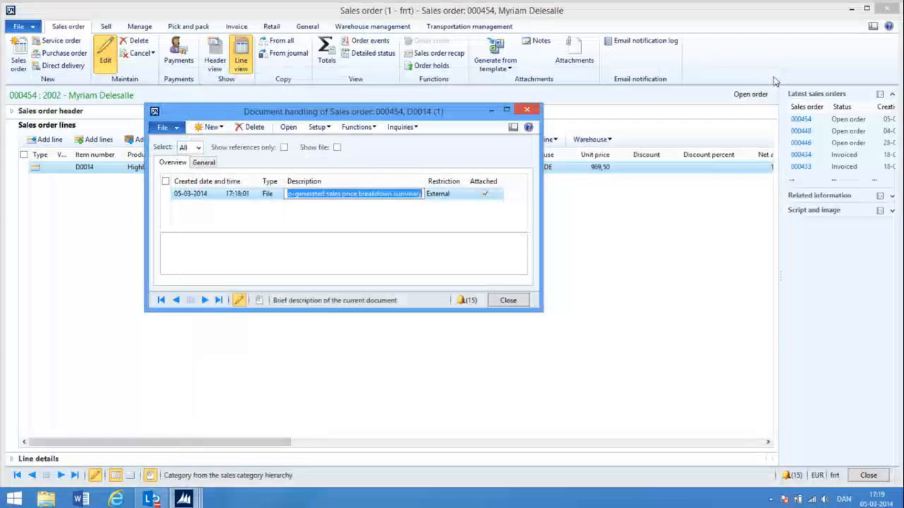
left_click(506, 301)
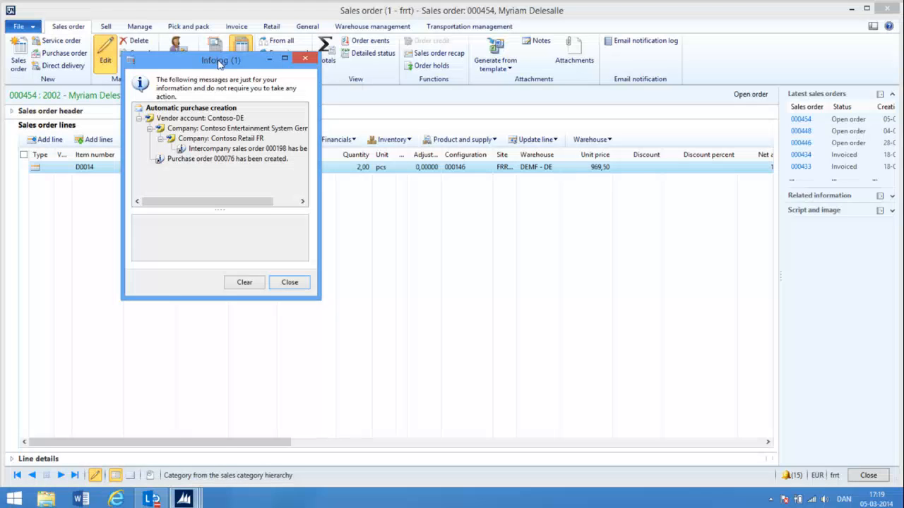
View the intercompany sales order listed in the automatic purchase creation log, then close the order and the log
left_click_drag(190, 64, 328, 188)
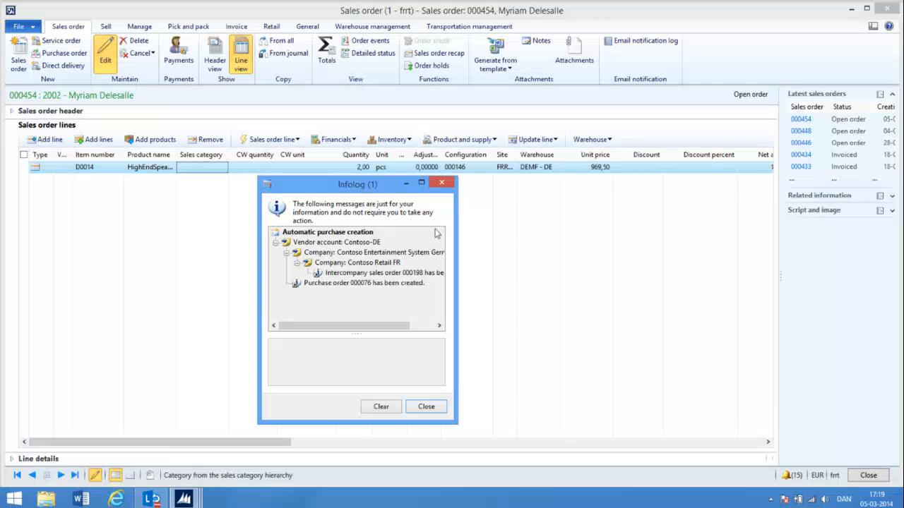
double_click(410, 274)
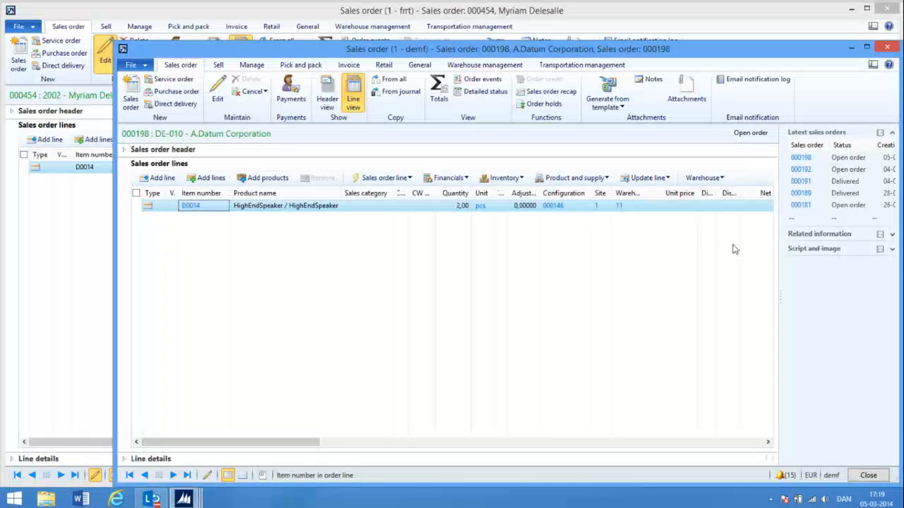
left_click(868, 475)
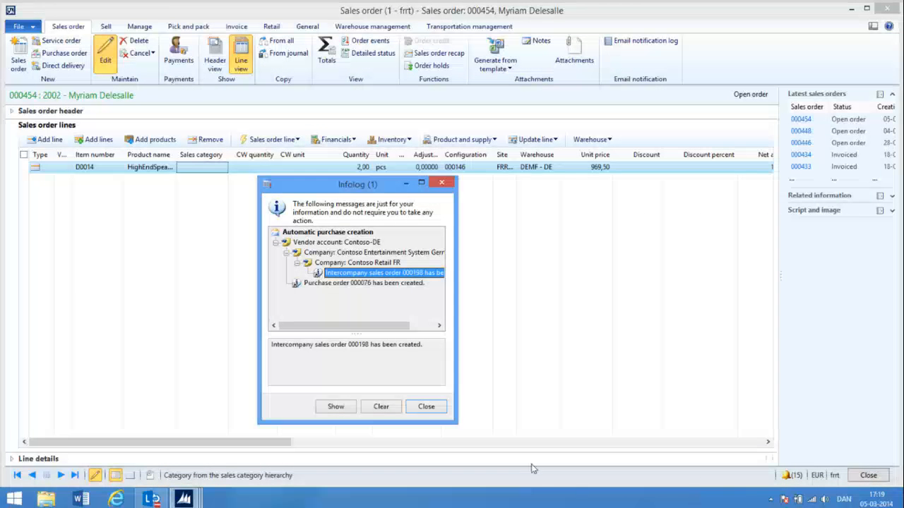
left_click(429, 407)
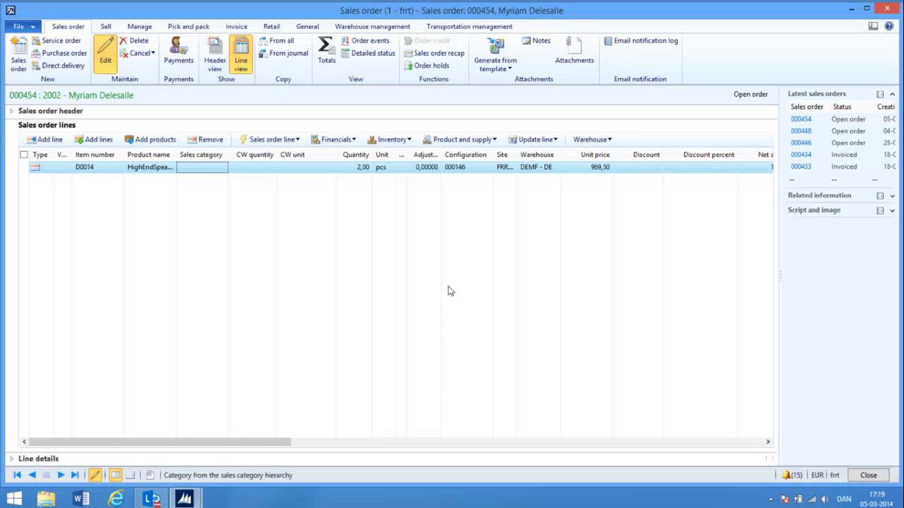
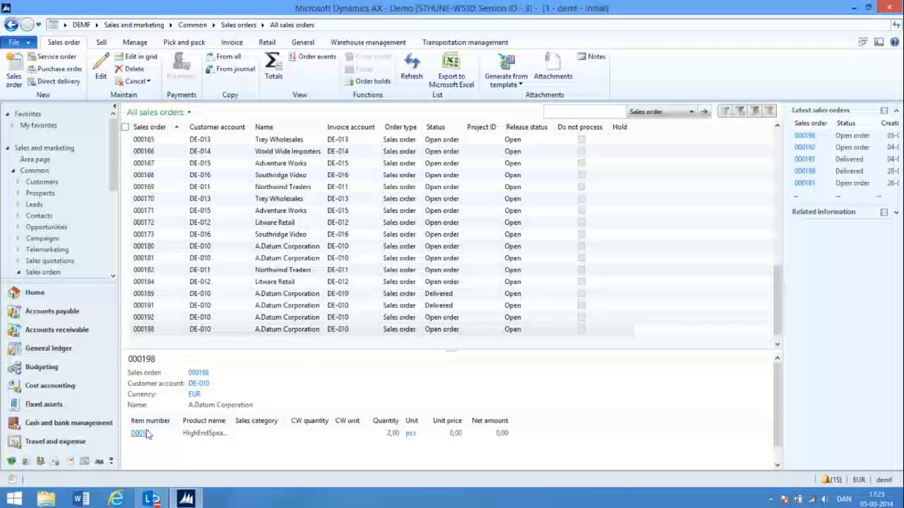
Open the newest A.Datum Corporation sales order and inspect the upstream and downstream multilevel pegging of its D0014 line, then close the pegging form
left_click(152, 332)
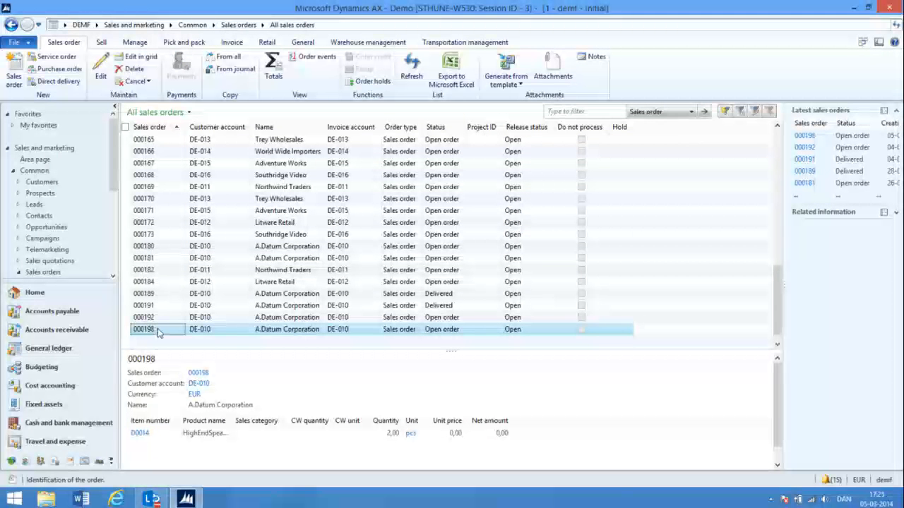
double_click(144, 332)
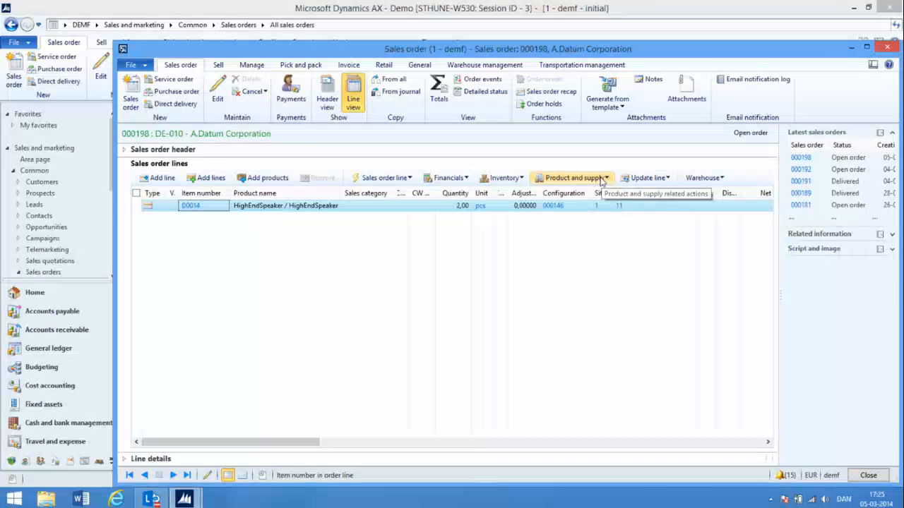
left_click(574, 178)
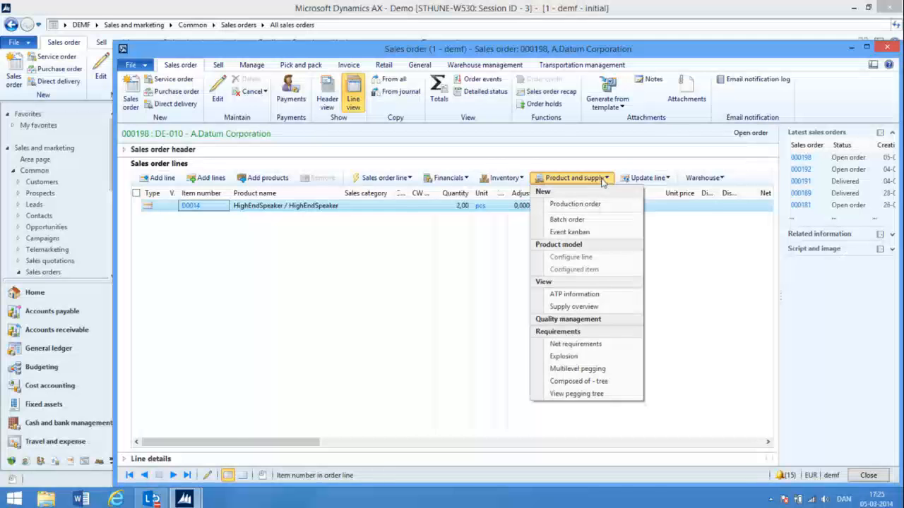
left_click(576, 369)
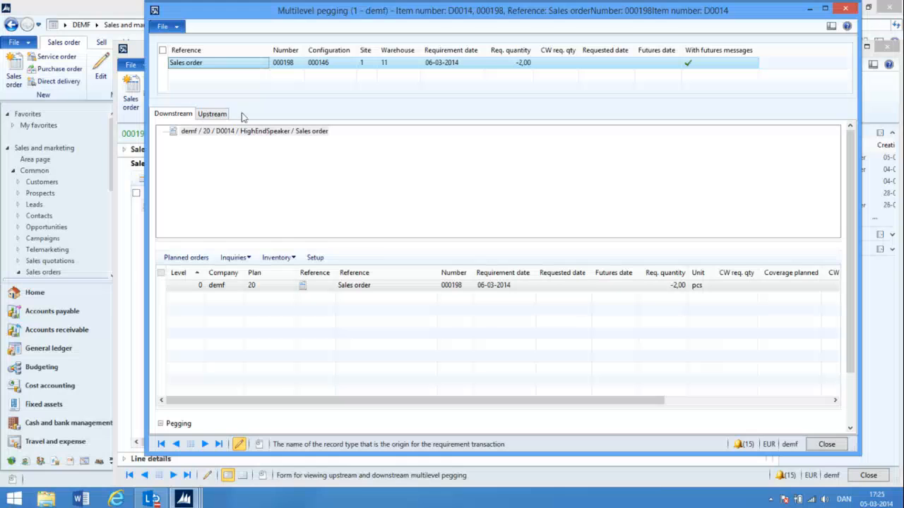
left_click(211, 115)
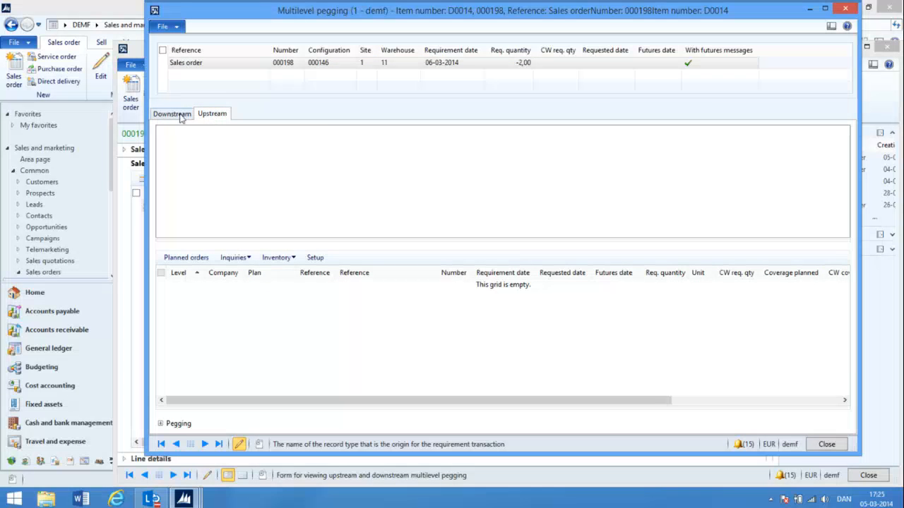
left_click(181, 116)
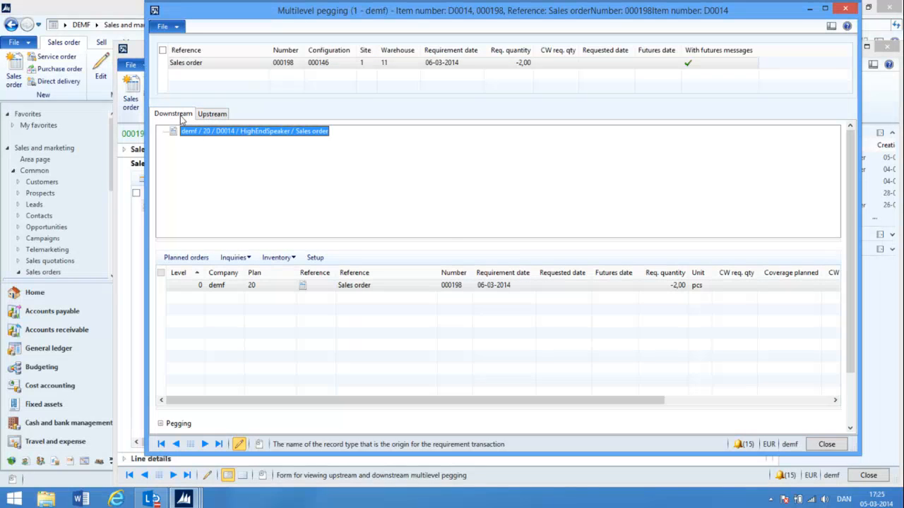
left_click(826, 444)
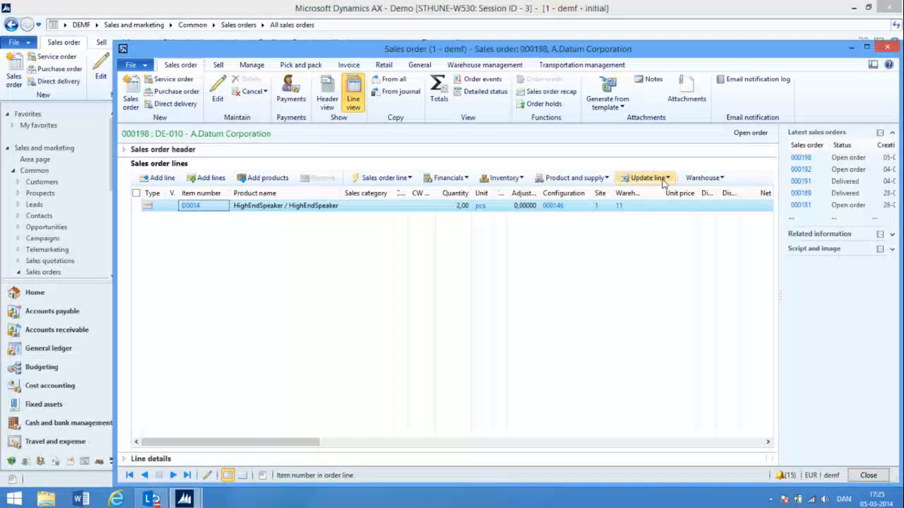
View the pegging tree of the D0014 order line, inspect its kanban node, and close the tree
left_click(600, 179)
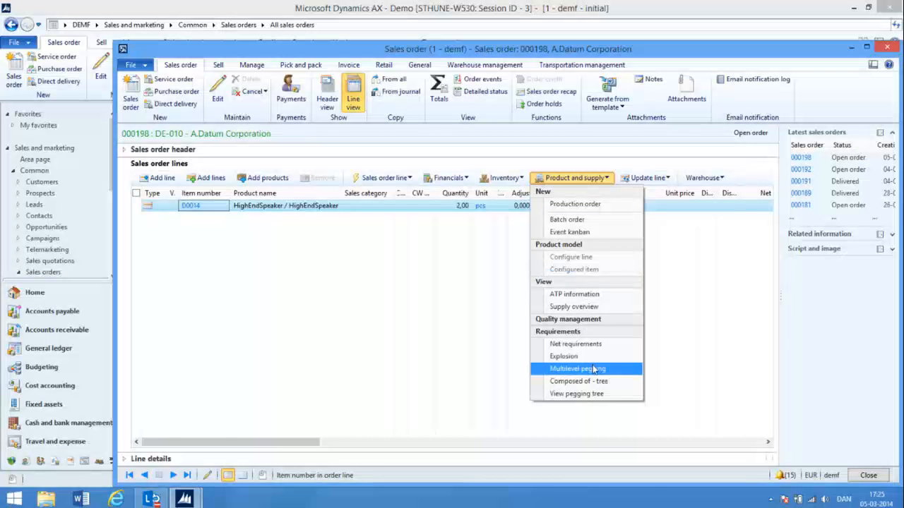
left_click(577, 394)
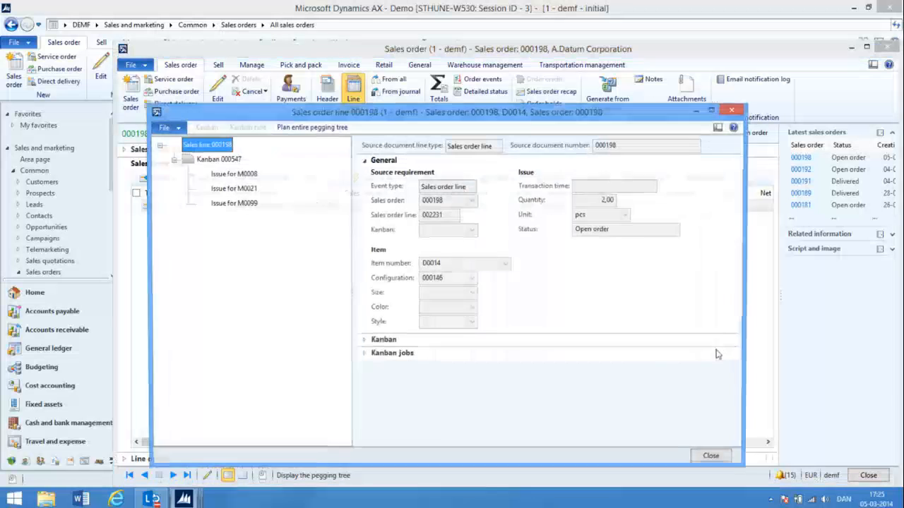
left_click(225, 159)
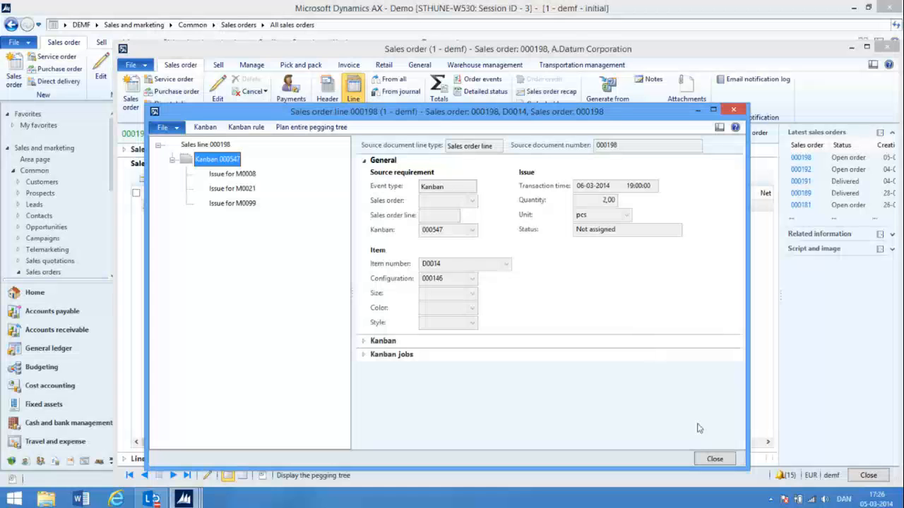
left_click(716, 459)
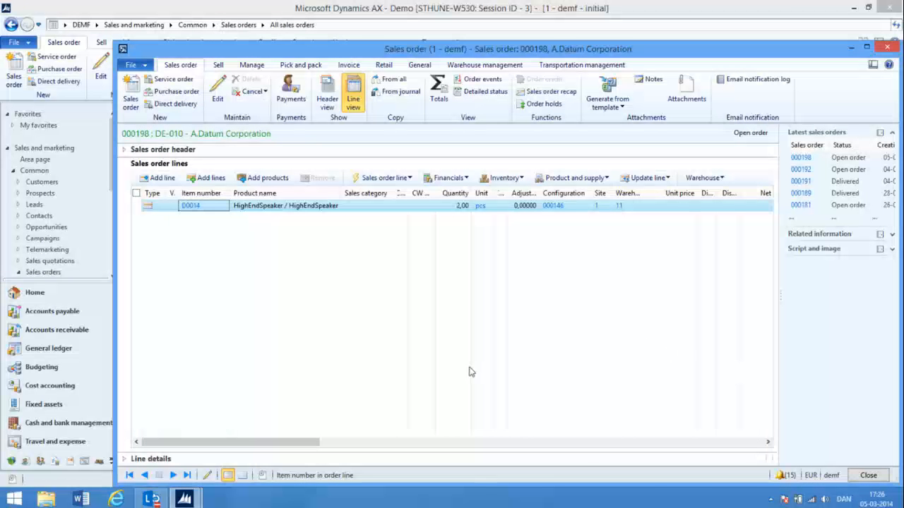
Run master scheduling for master plan 10 with the Regeneration principle and dismiss the message log
left_click(86, 463)
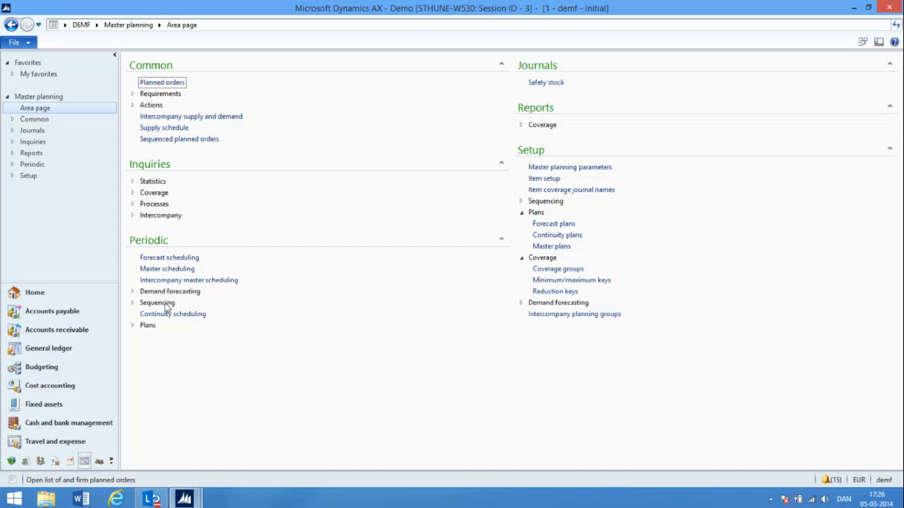
left_click(167, 269)
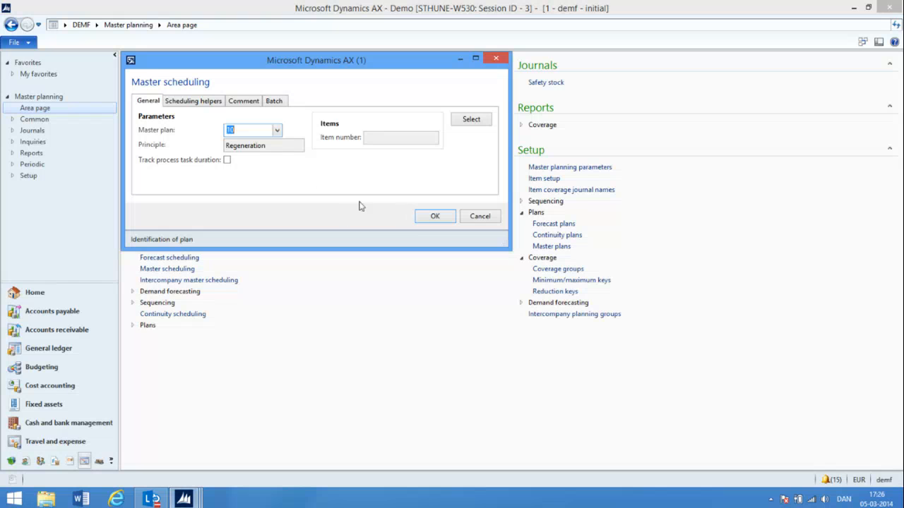
left_click(428, 217)
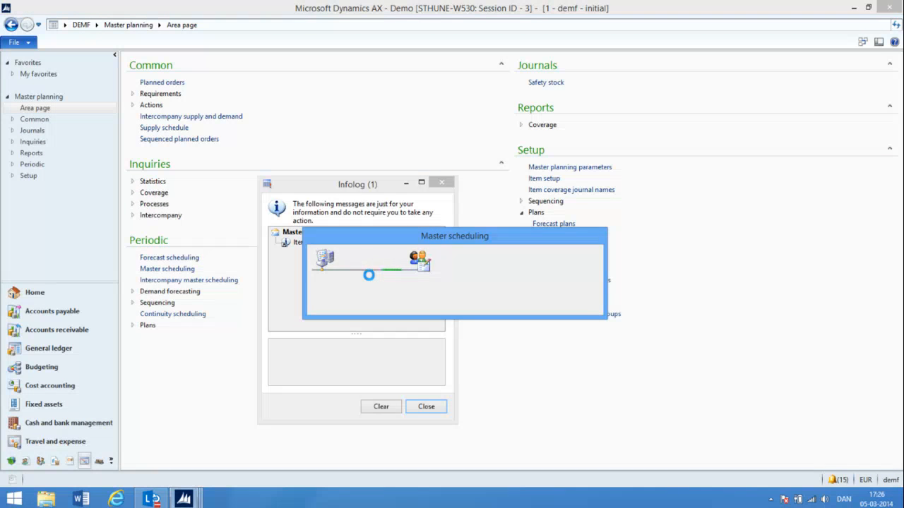
left_click(434, 407)
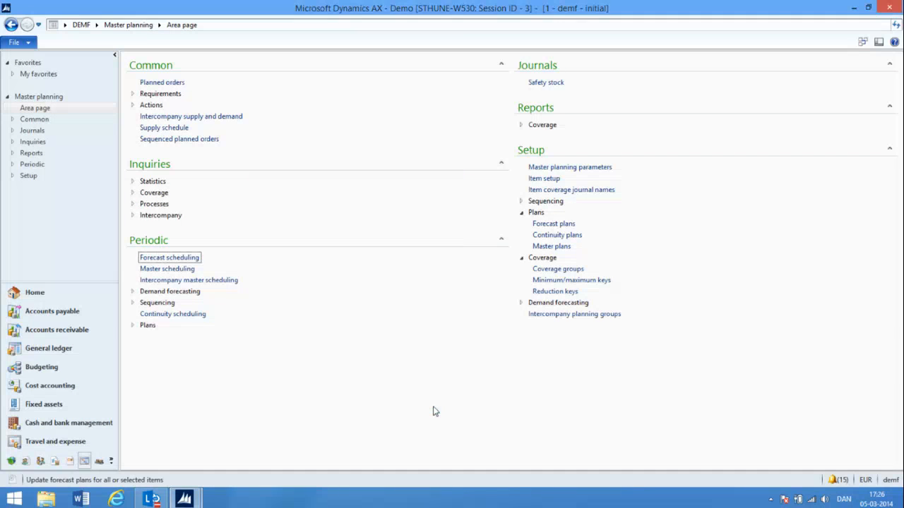
Reopen the newest A.Datum Corporation sales order from the Accounts receivable list of all sales orders
left_click(56, 104)
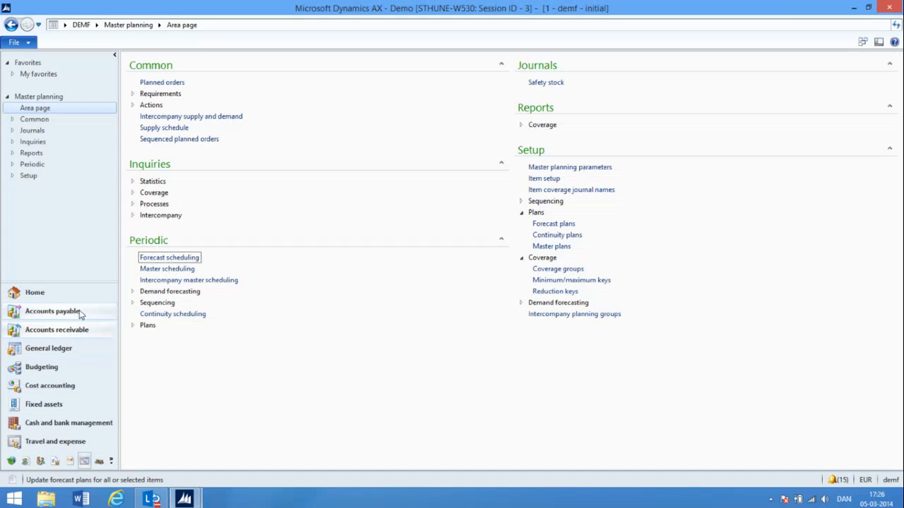
left_click(78, 333)
left_click(182, 186)
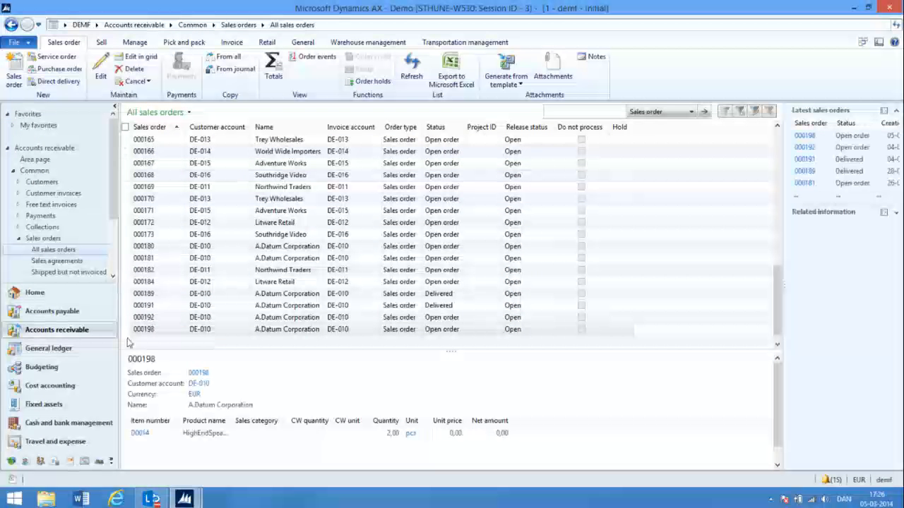
double_click(144, 329)
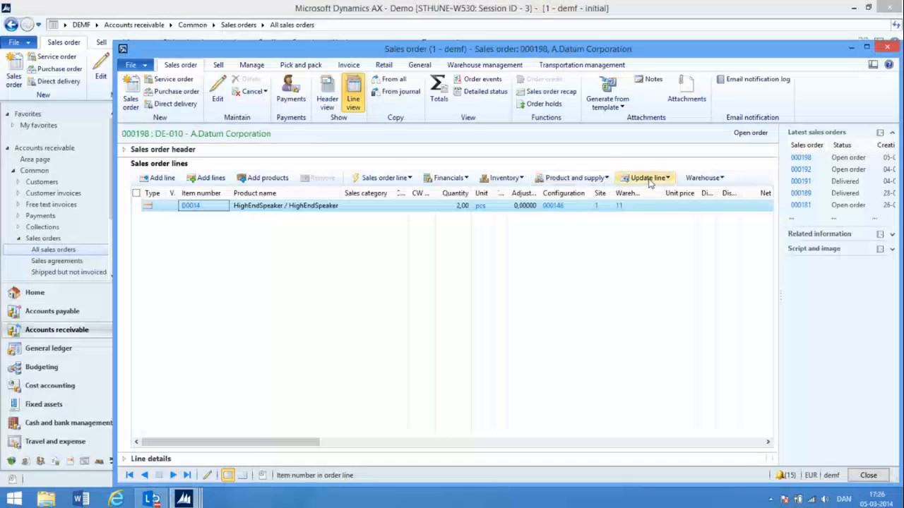
Inspect the upstream and downstream multilevel pegging of the HighEndSpeaker line again, then close the pegging form and the sales order
left_click(605, 180)
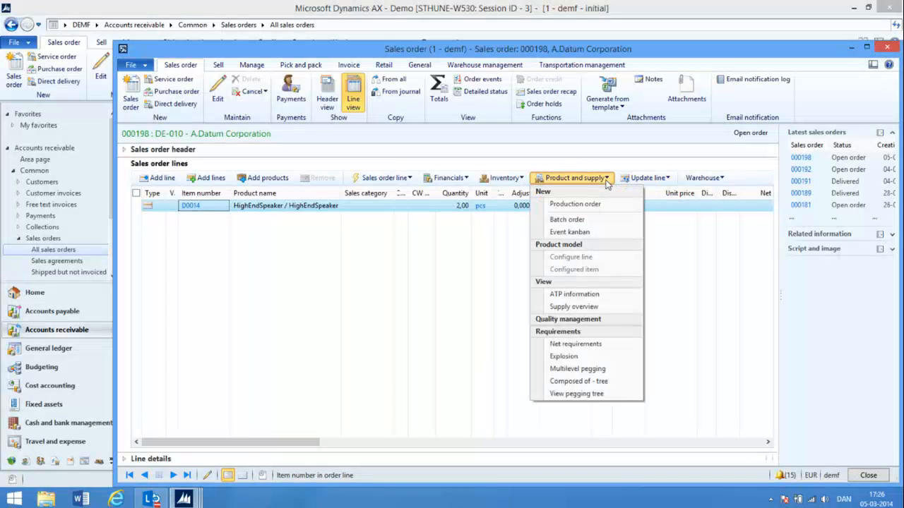
left_click(590, 368)
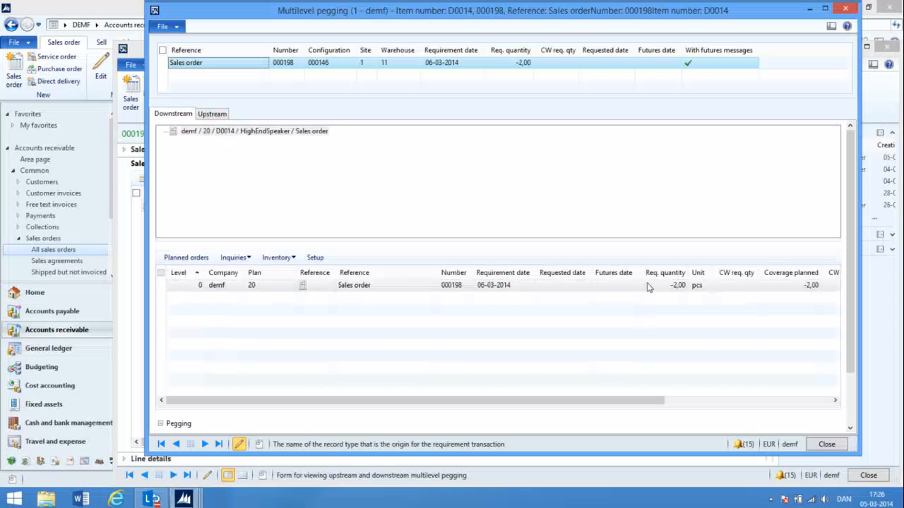
left_click(221, 117)
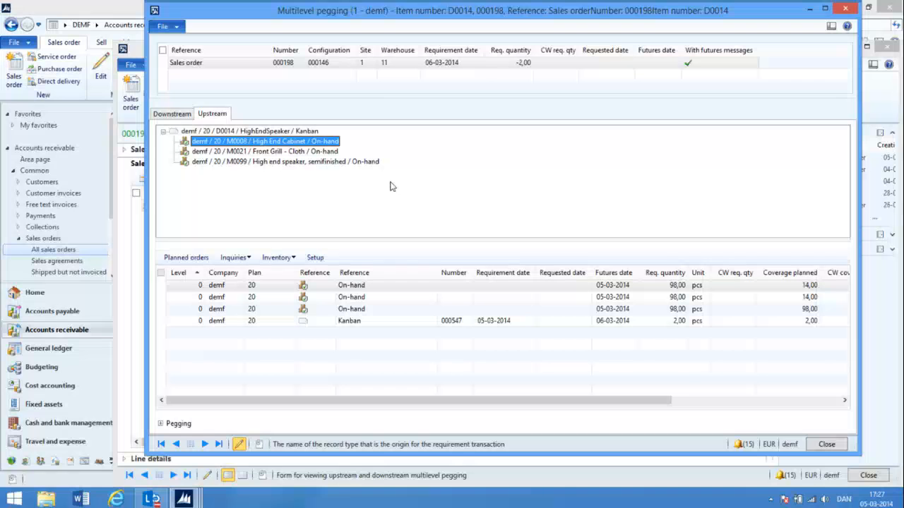
left_click(173, 114)
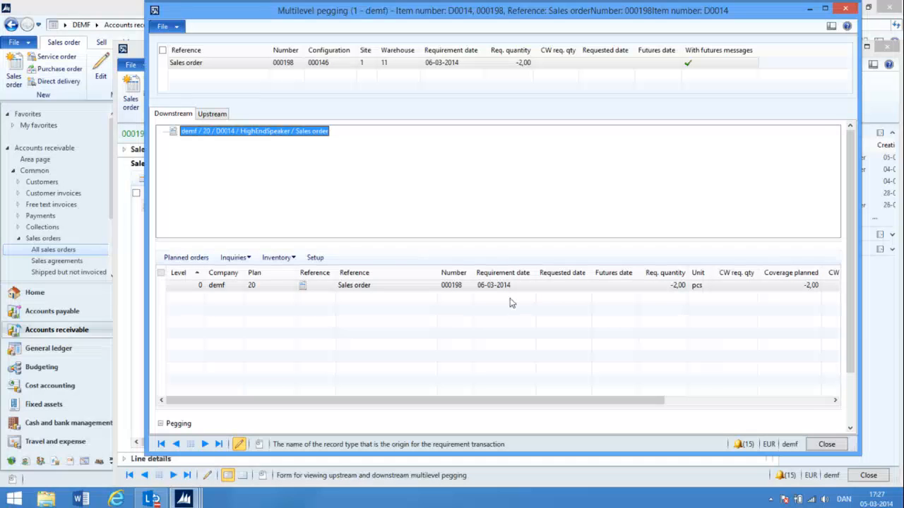
left_click(826, 444)
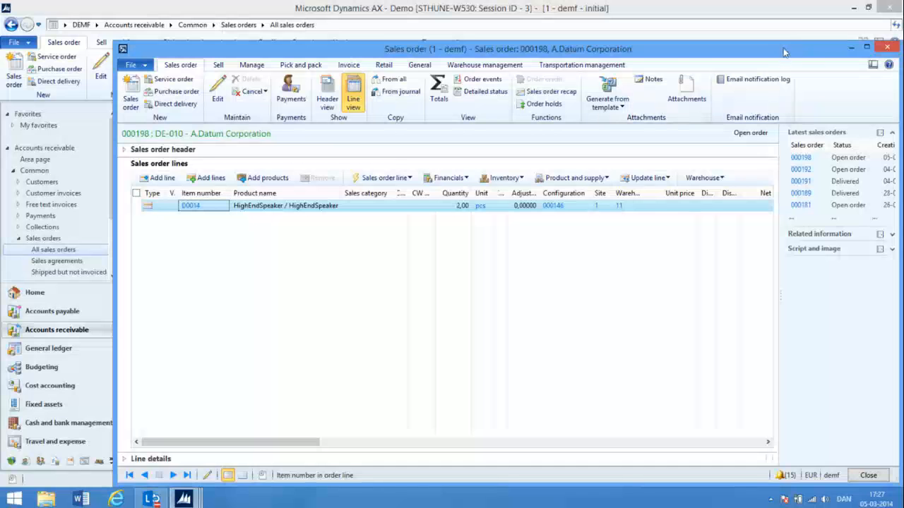
left_click_drag(784, 52, 770, 41)
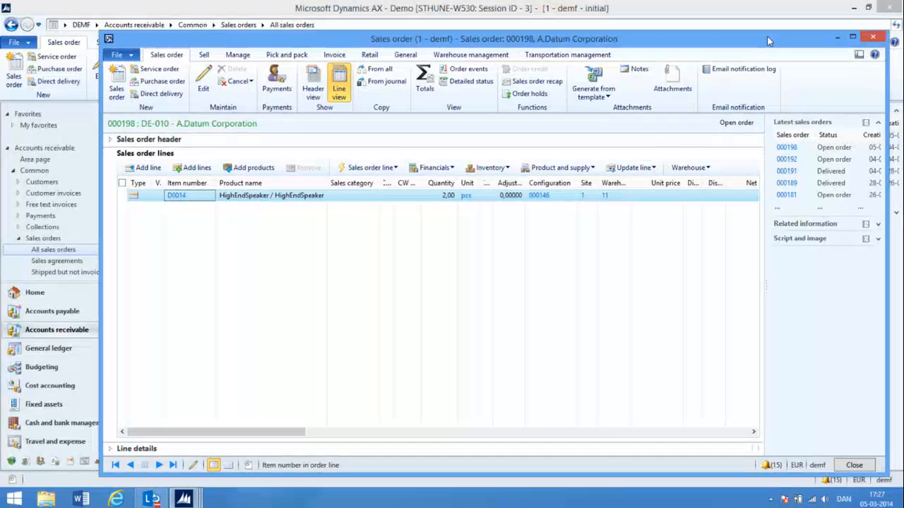
left_click(874, 38)
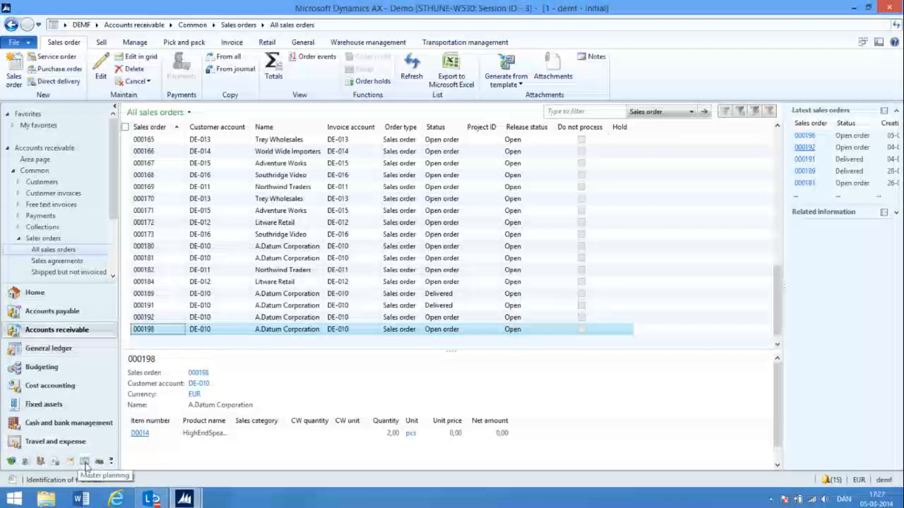
Open the kanban board for process jobs in Production control and show the picking list of the D0014 job with configuration 000146 and quantity 2
left_click(99, 461)
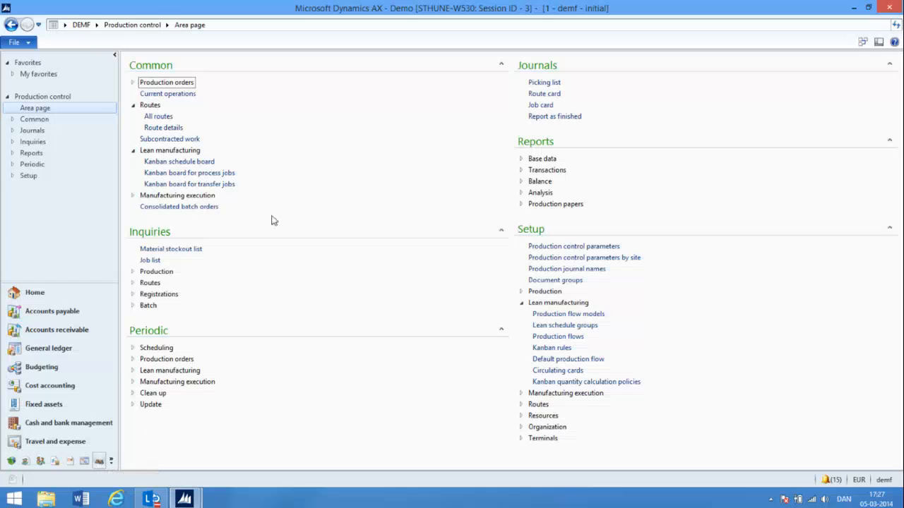
left_click(198, 178)
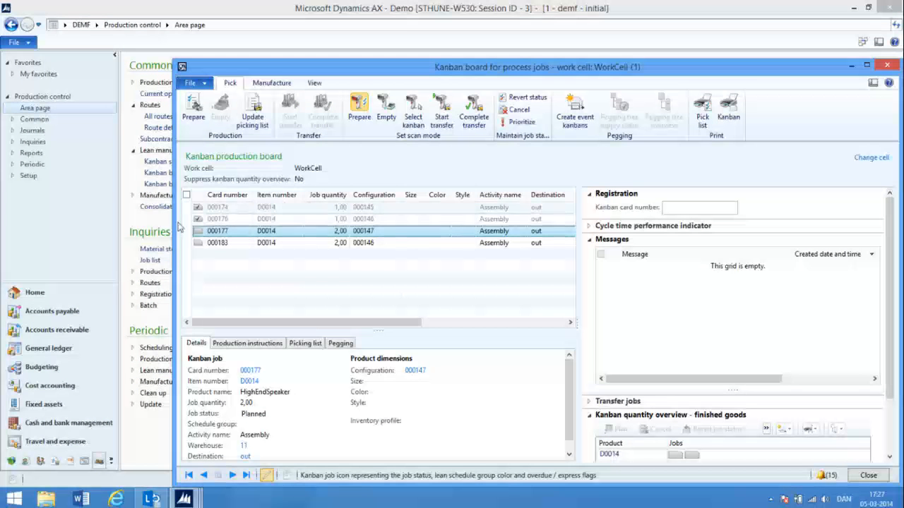
left_click(218, 243)
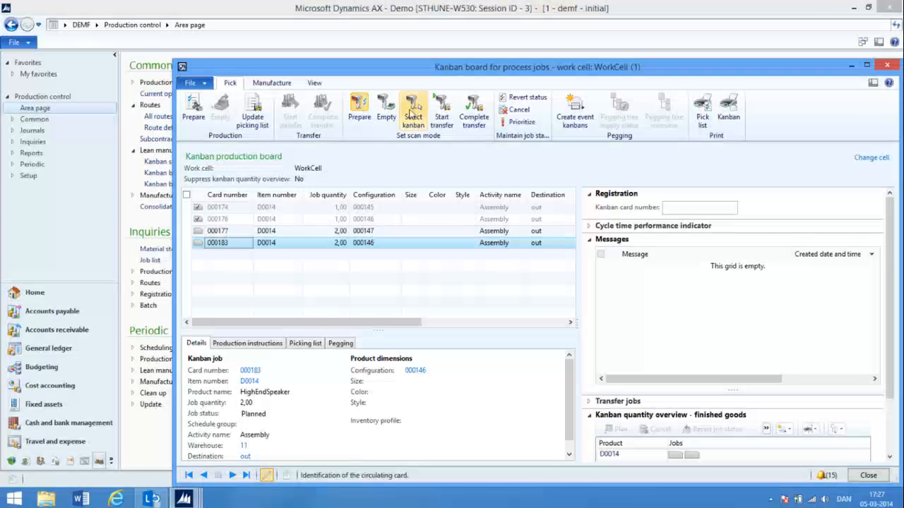
left_click_drag(475, 74, 422, 39)
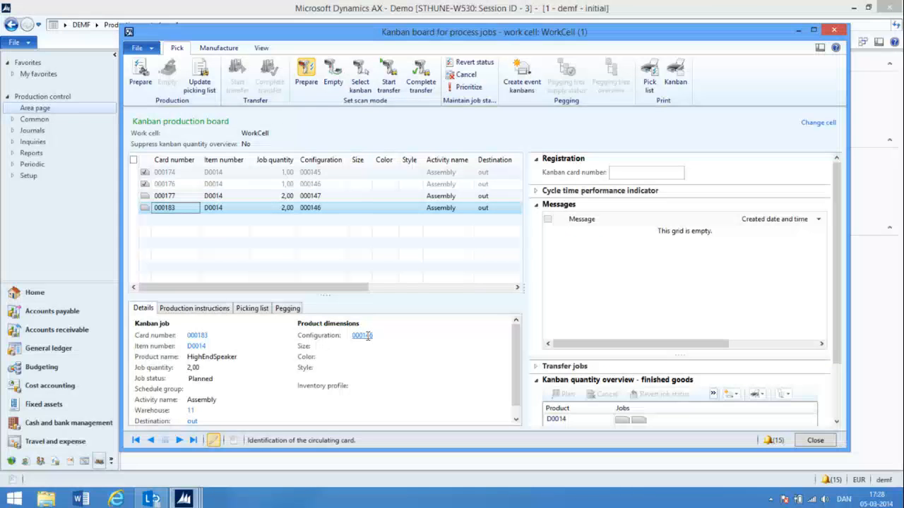
left_click(253, 309)
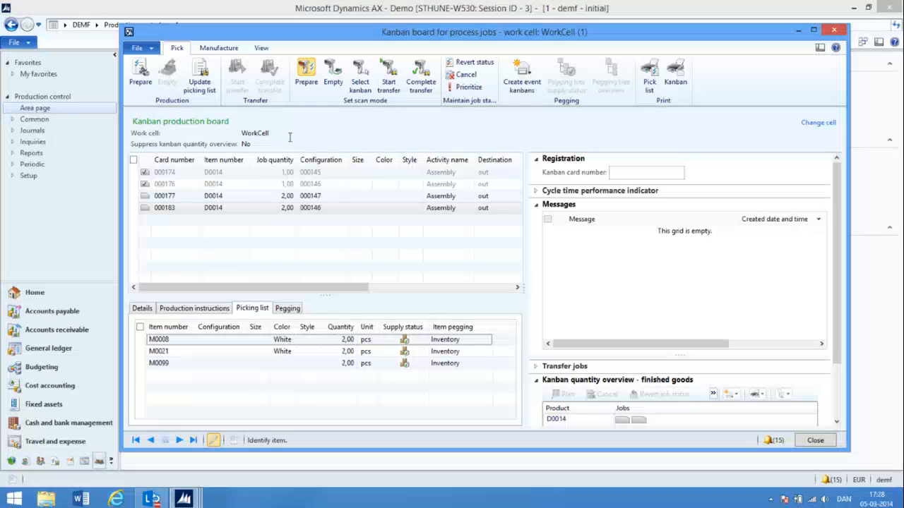
Complete the selected D0014 kanban job with the requested quantity, then reselect it and check its picking list and details
left_click(219, 48)
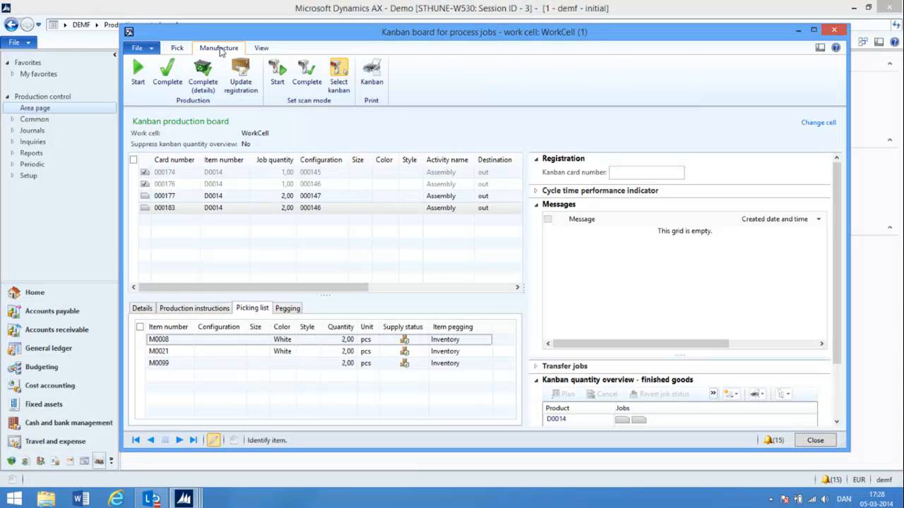
left_click(167, 73)
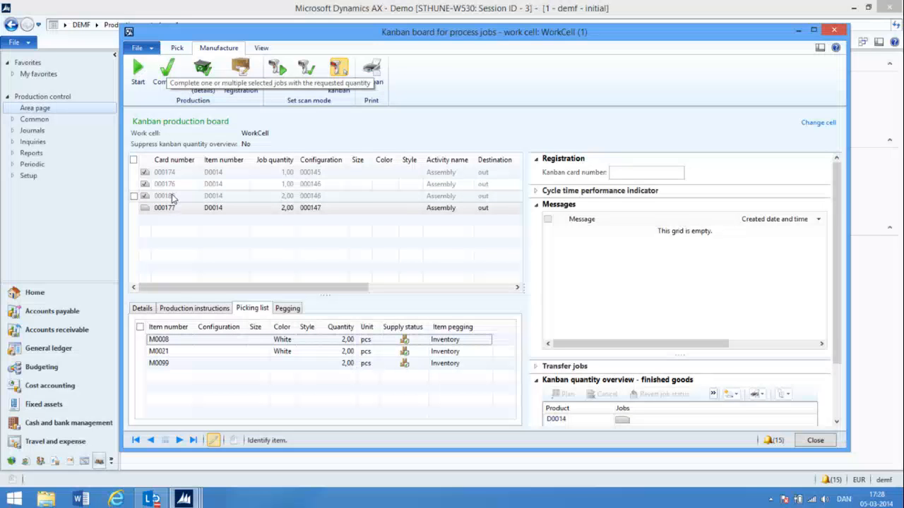
mouse_move(173, 198)
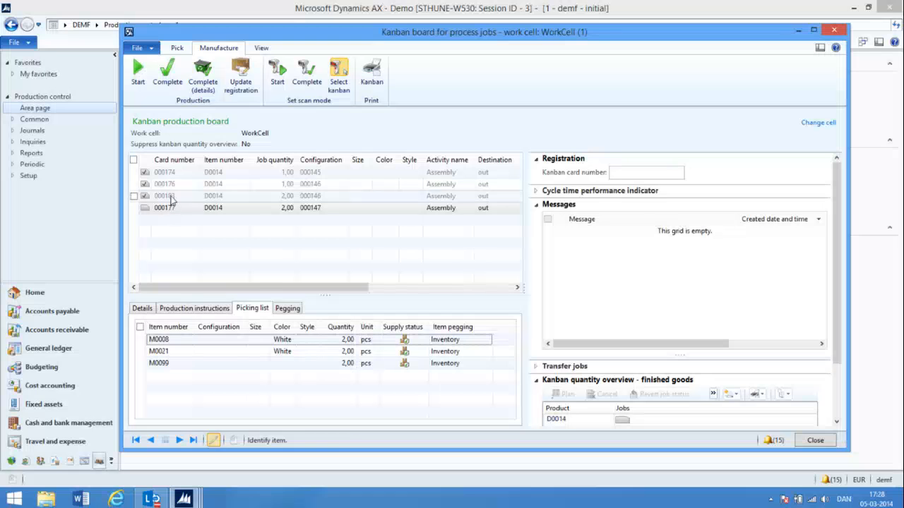
left_click(172, 199)
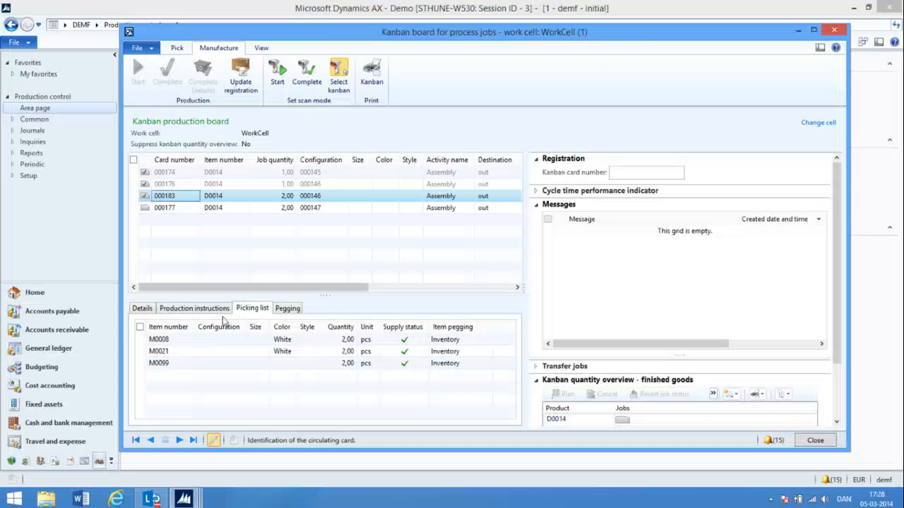
left_click(143, 309)
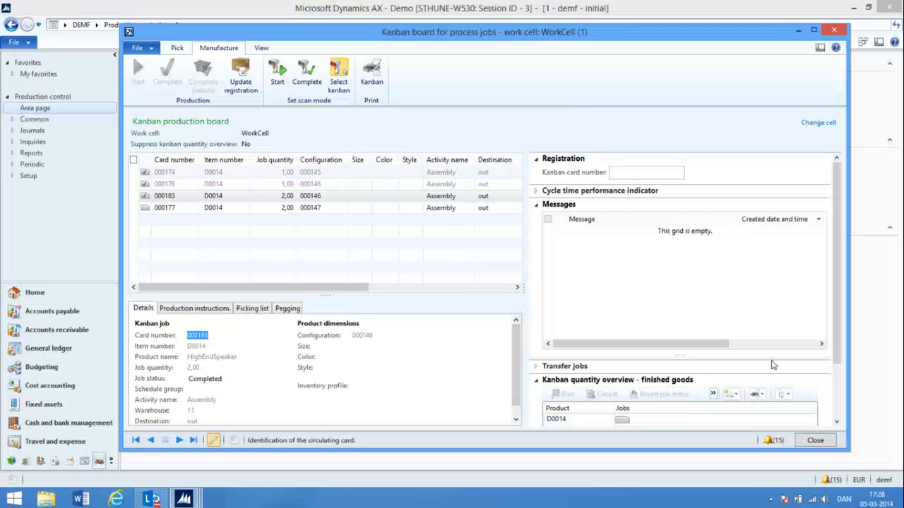
Close the kanban board and reopen the newest A.Datum Corporation order from the Accounts receivable list of all sales orders
left_click(815, 441)
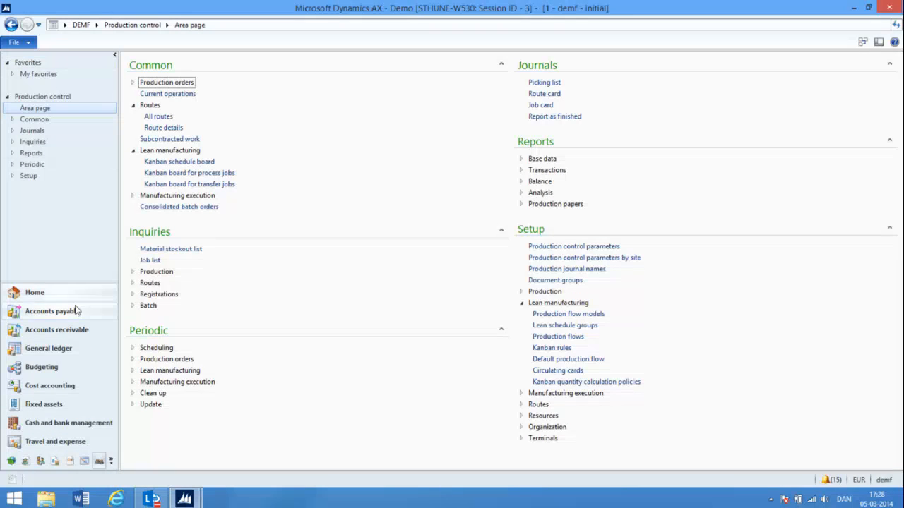
left_click(82, 331)
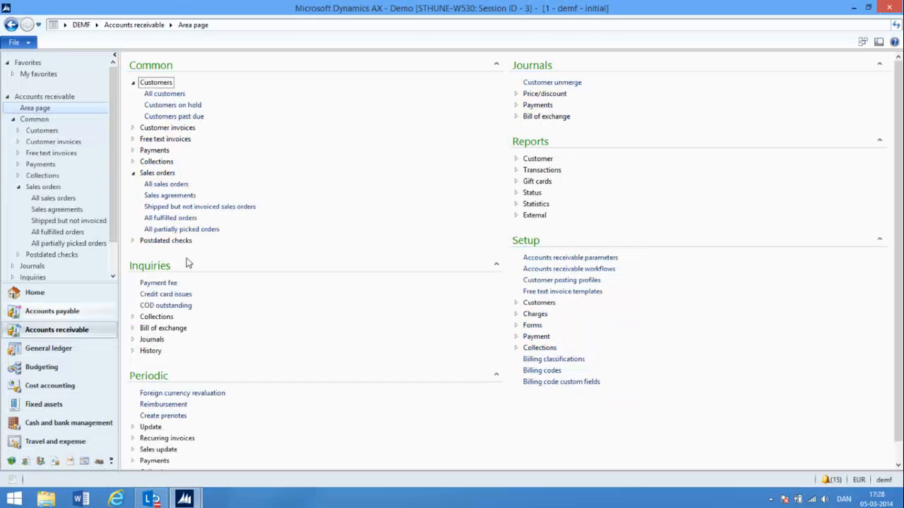
left_click(168, 184)
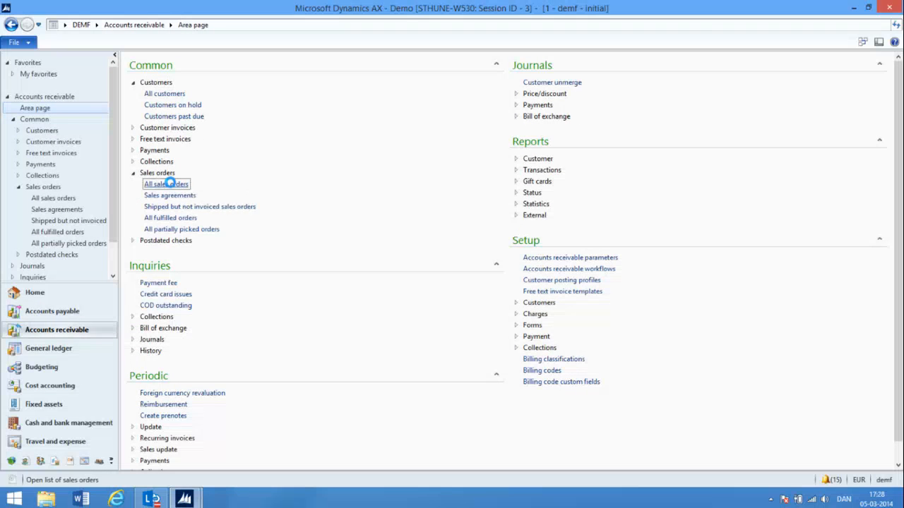
double_click(142, 329)
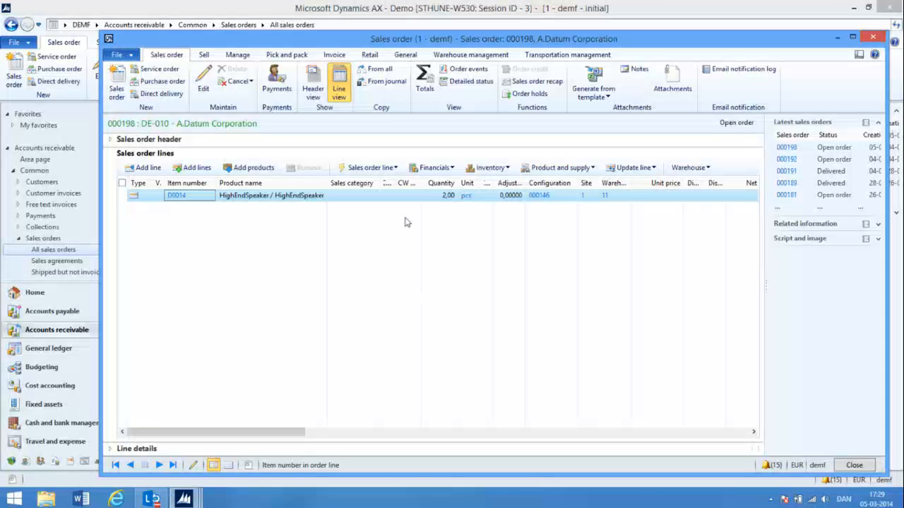
Post the packing slip with quantity All without printing, after checking its lines and setup, then close the sales order
left_click(278, 59)
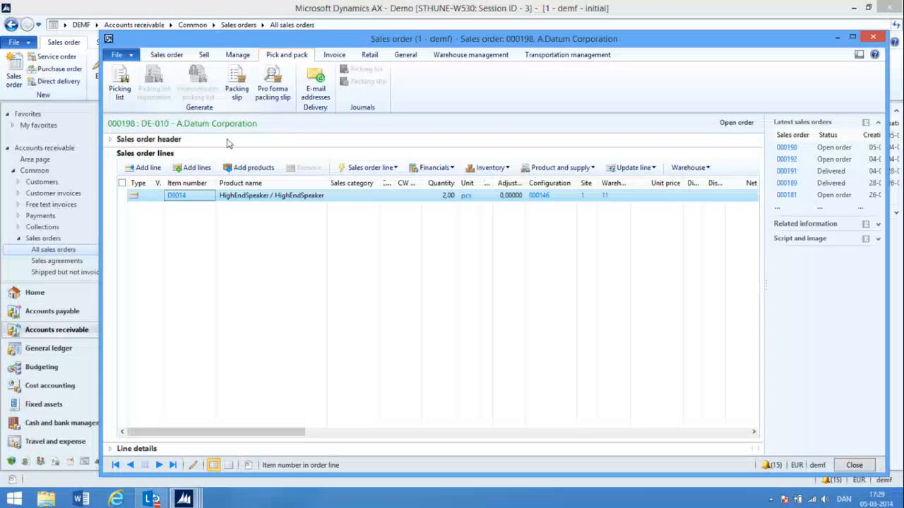
left_click(236, 83)
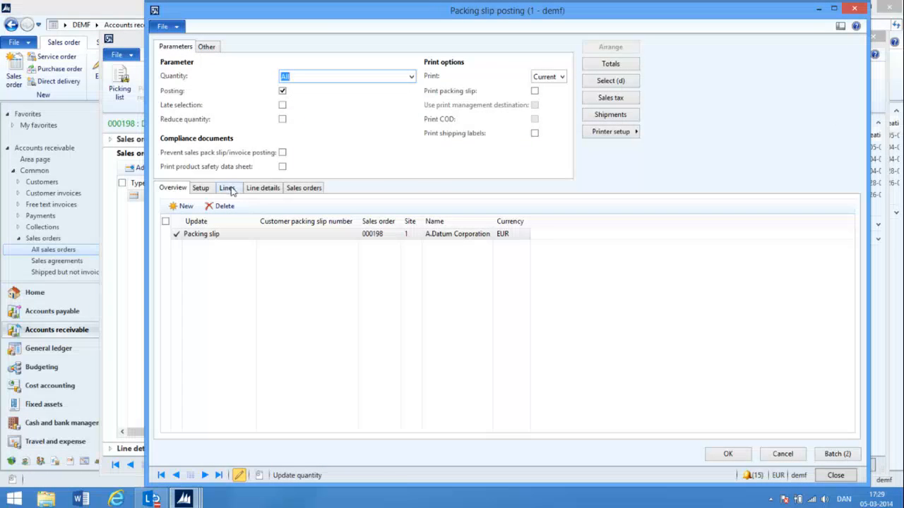
left_click(228, 188)
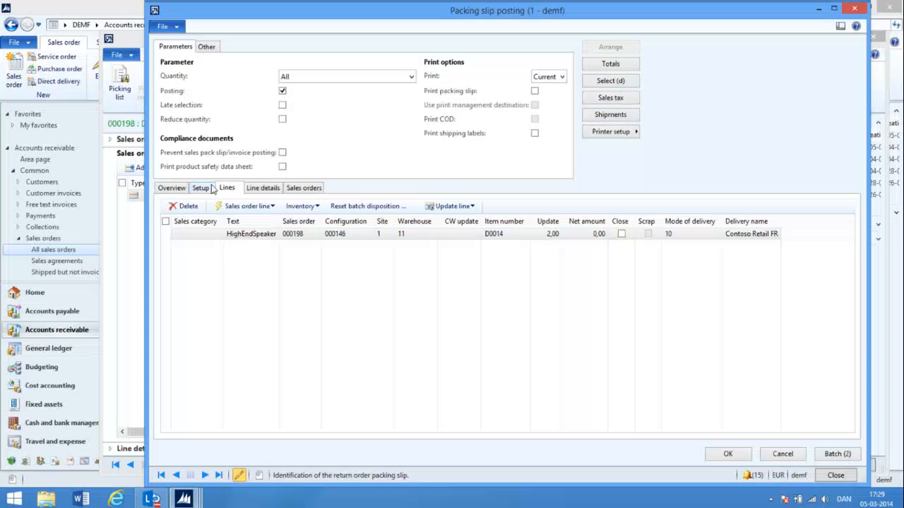
left_click(175, 190)
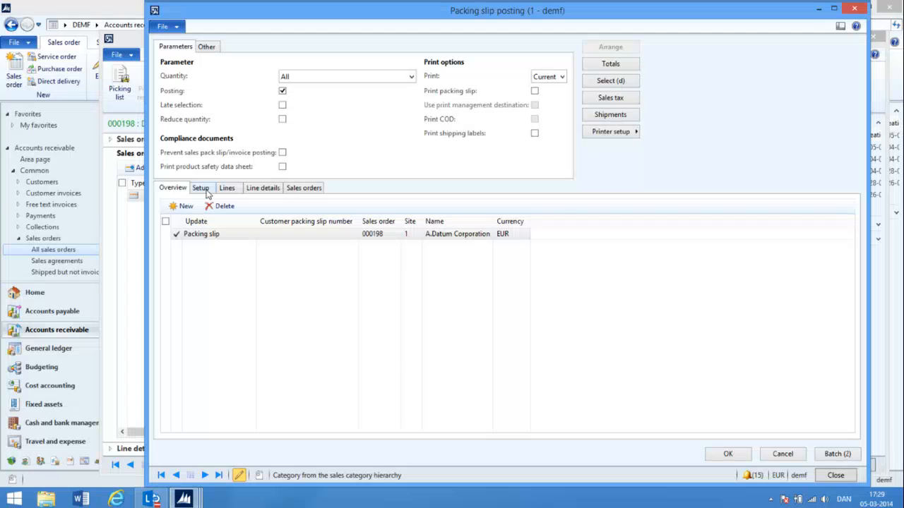
left_click(203, 189)
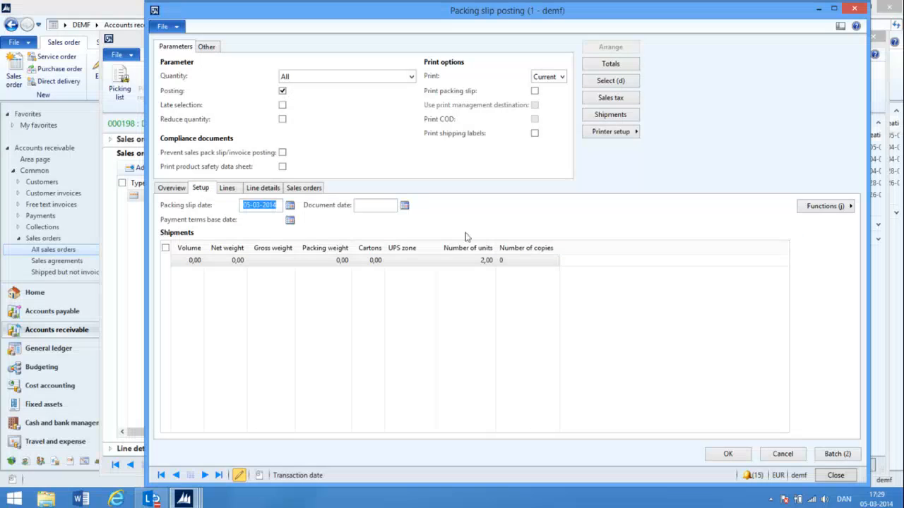
left_click(728, 455)
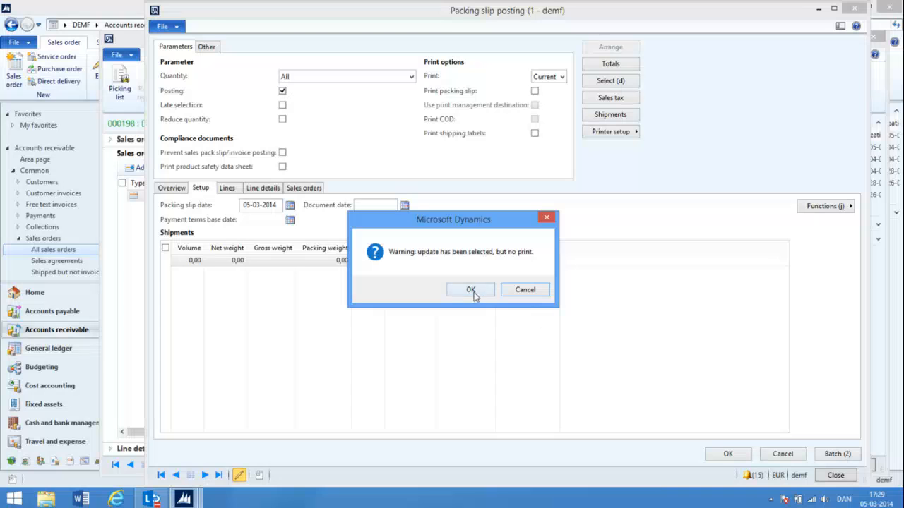
left_click(471, 290)
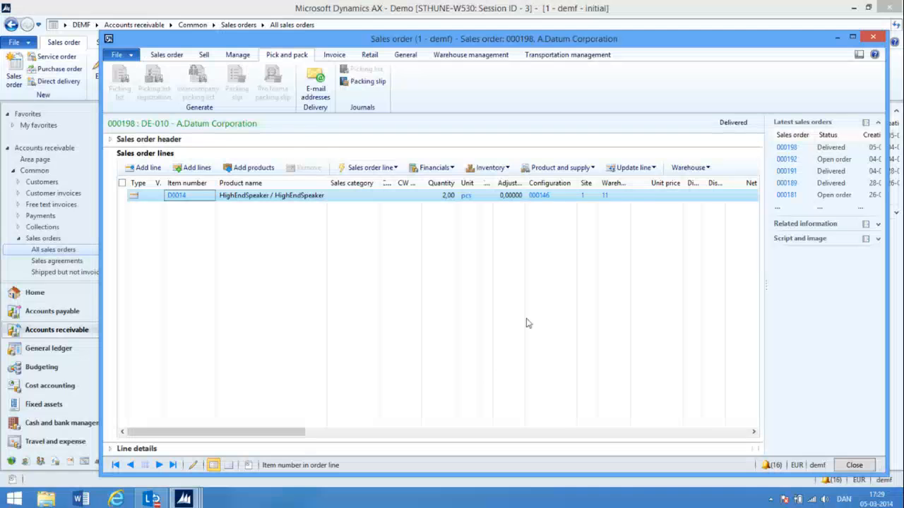
left_click(854, 465)
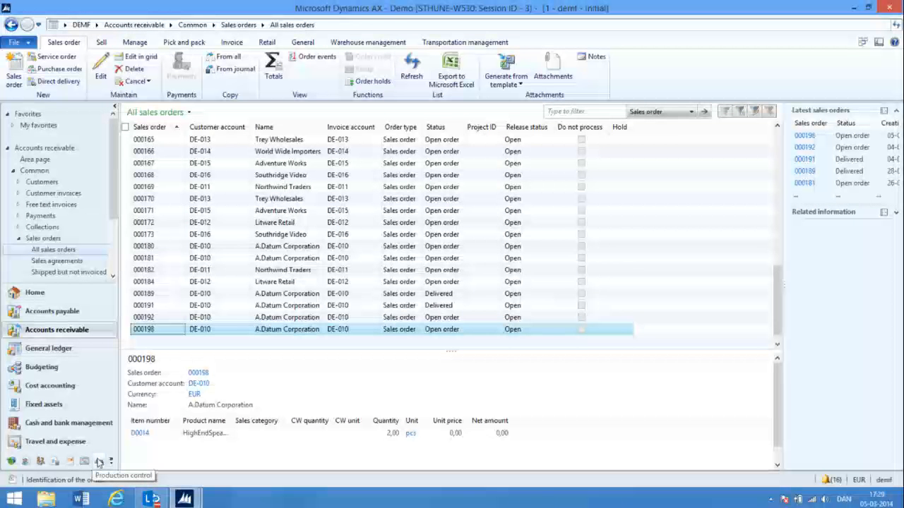
Open the kanban rules in Production control, maximize the form, and examine the sales event options of the D0014 rule
left_click(99, 462)
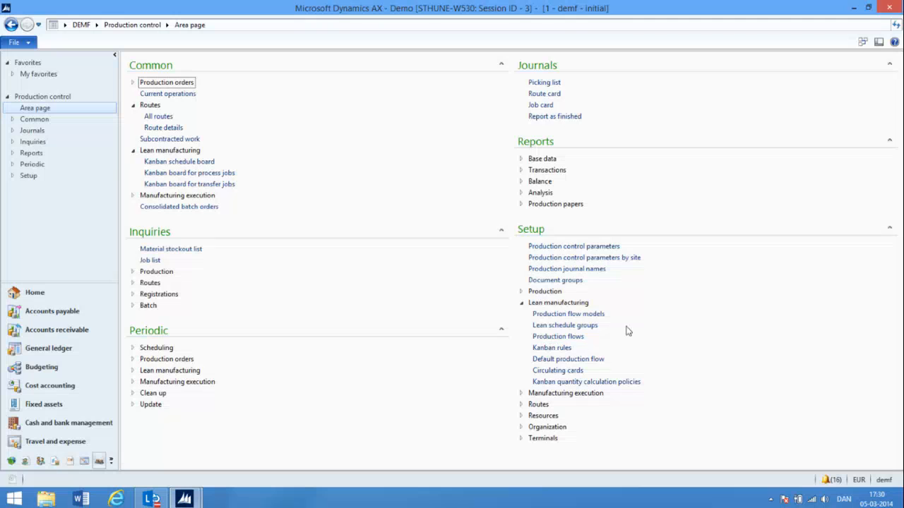
left_click(558, 349)
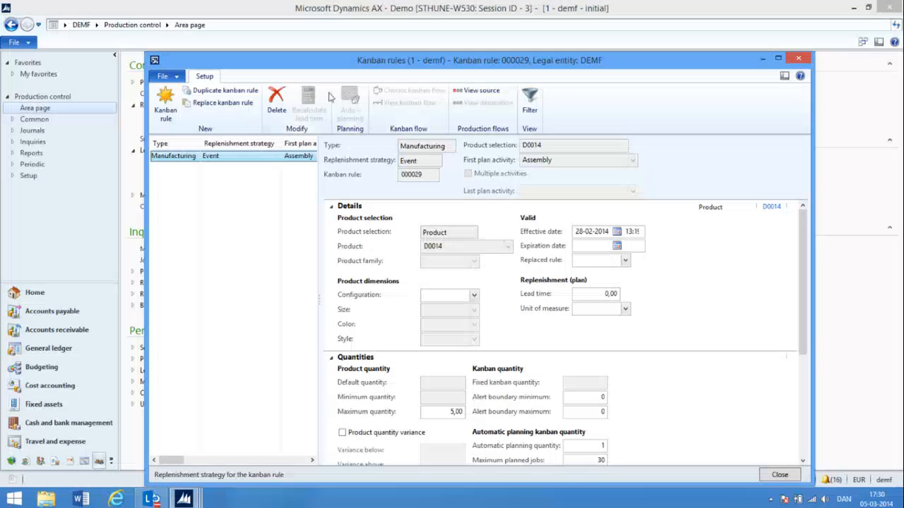
left_click(778, 60)
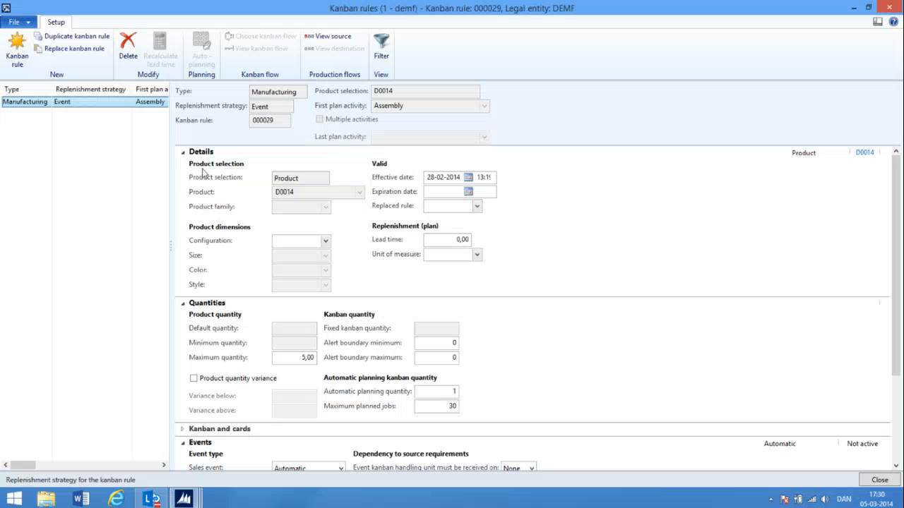
left_click(182, 153)
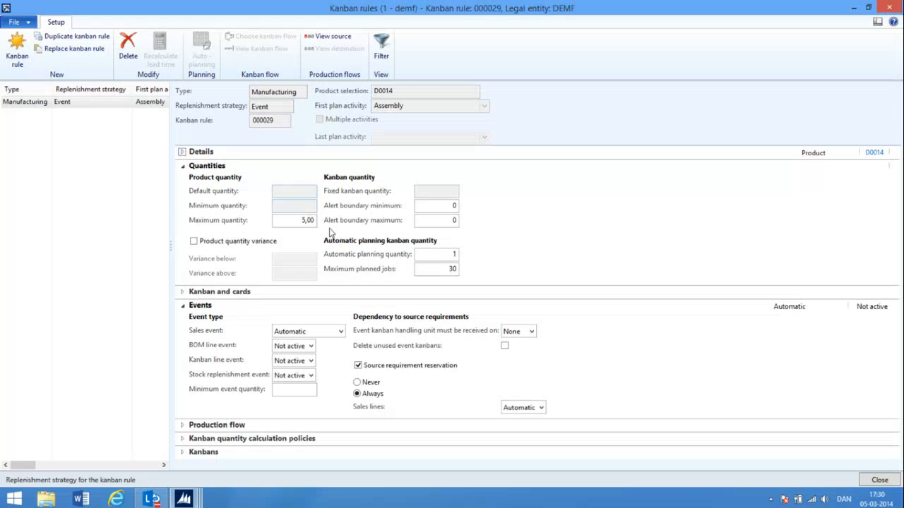
left_click(340, 332)
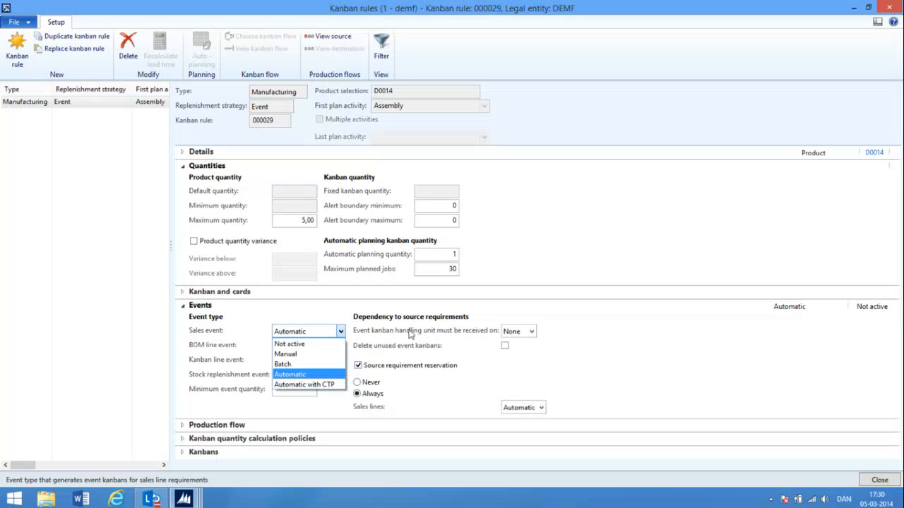
left_click(318, 316)
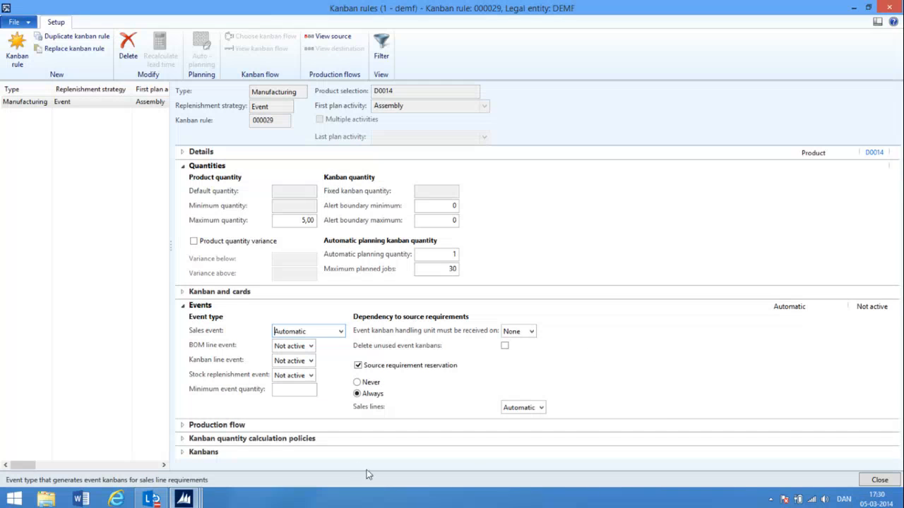
Review the production flow details of the D0014 kanban rule, then look back over its events and quantities
left_click(181, 426)
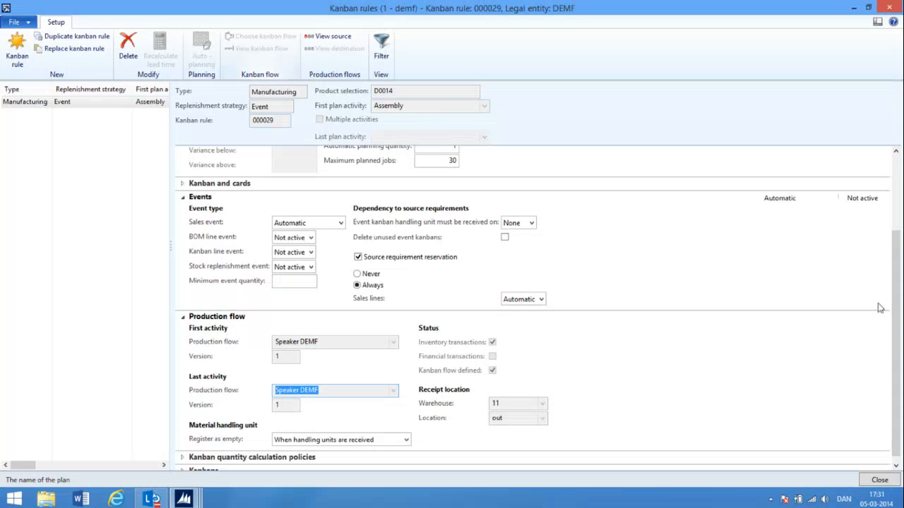
left_click_drag(900, 340, 900, 302)
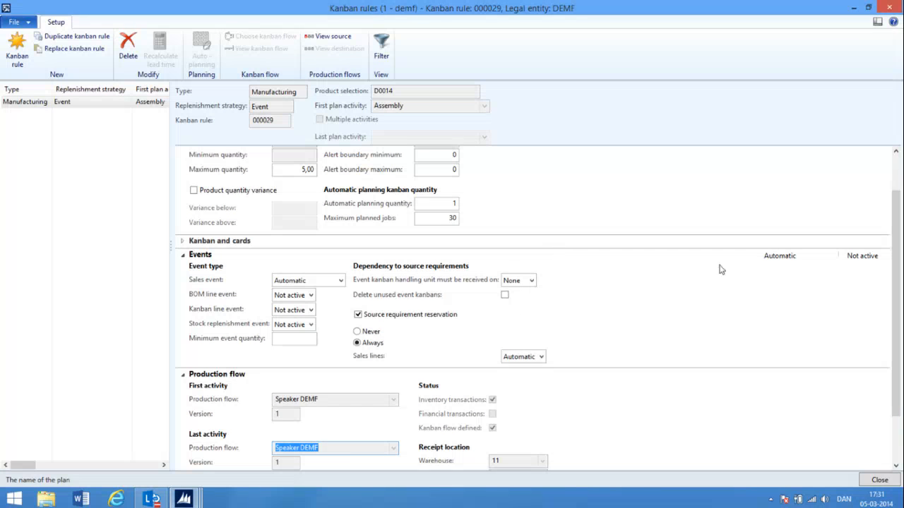
left_click_drag(896, 236, 895, 201)
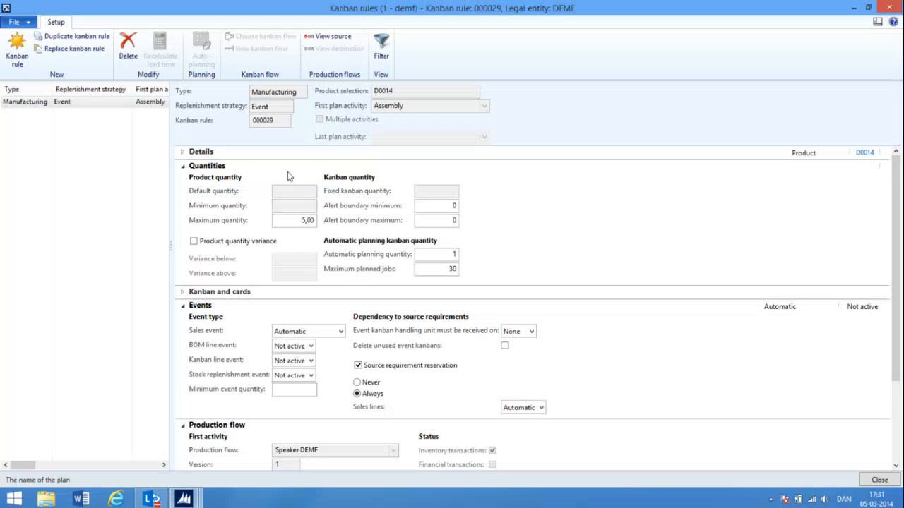
Set the maximum product quantity of the D0014 kanban rule to 30 and close the kanban rules form
left_click(293, 223)
type("30")
left_click(887, 8)
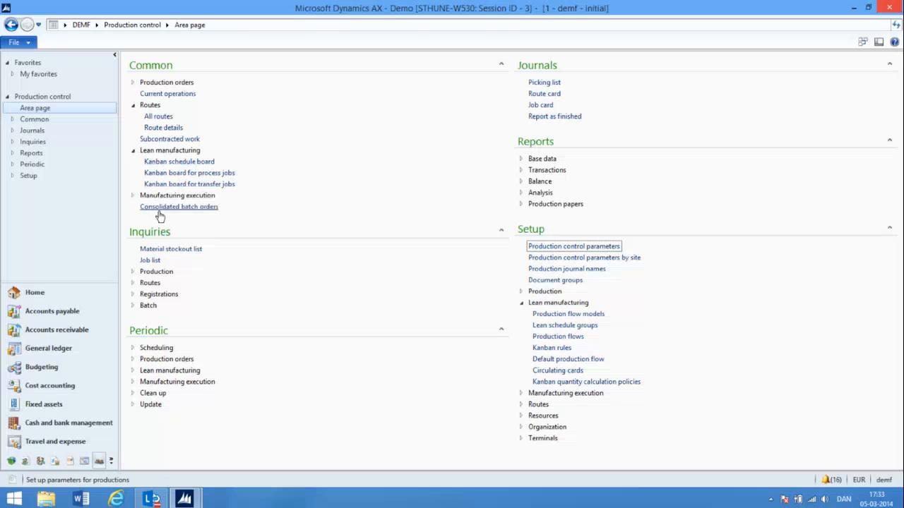
Reopen the newest A.Datum Corporation sales order with its header details expanded and show the HighEndSpeaker line's product and supply options
left_click(92, 336)
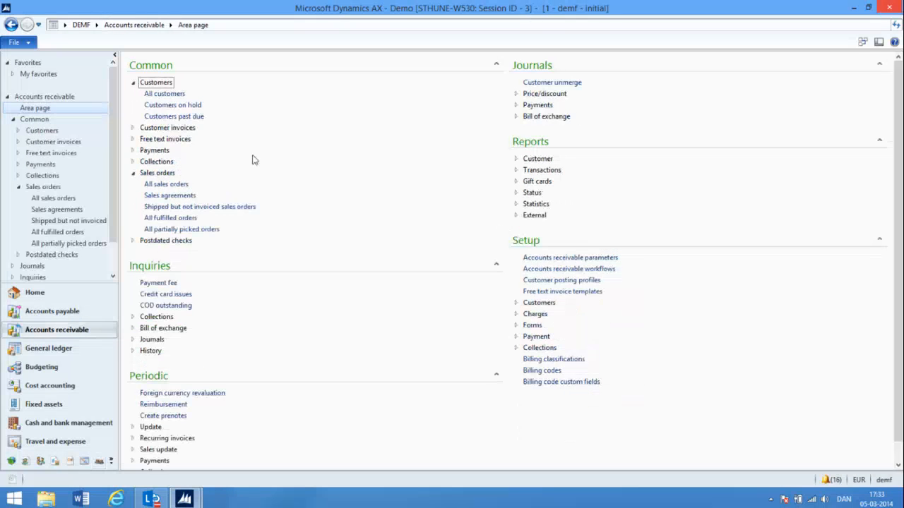
left_click(176, 185)
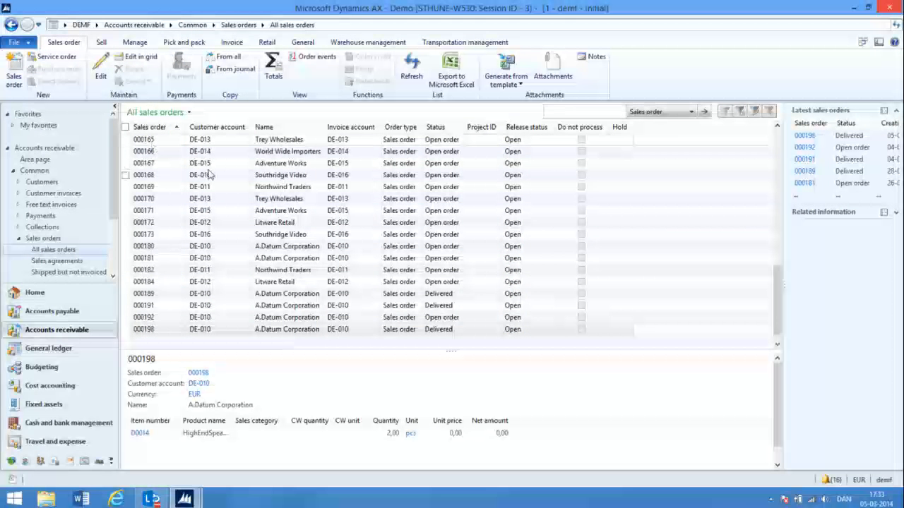
left_click(151, 331)
double_click(152, 331)
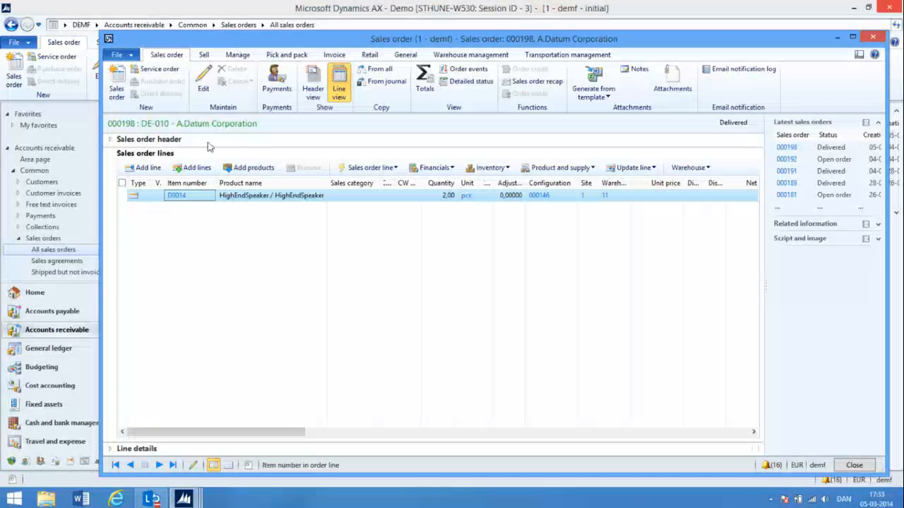
left_click(111, 140)
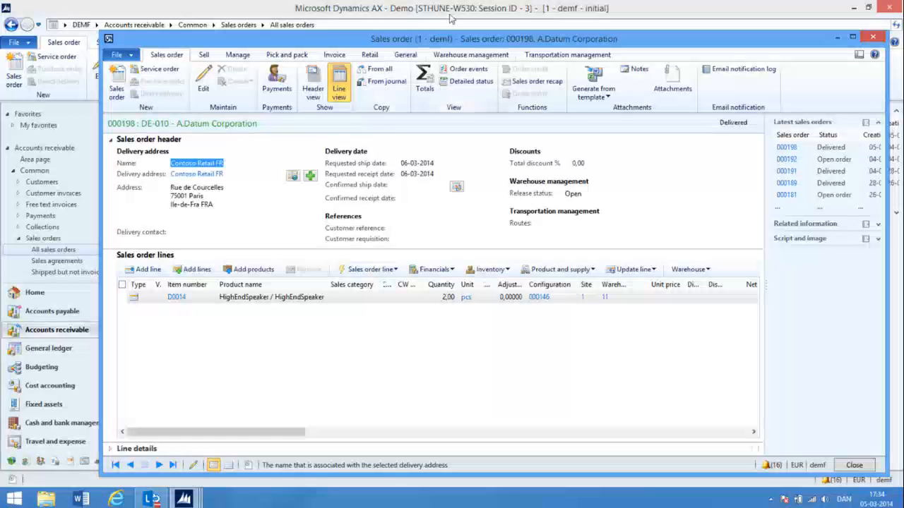
left_click(591, 269)
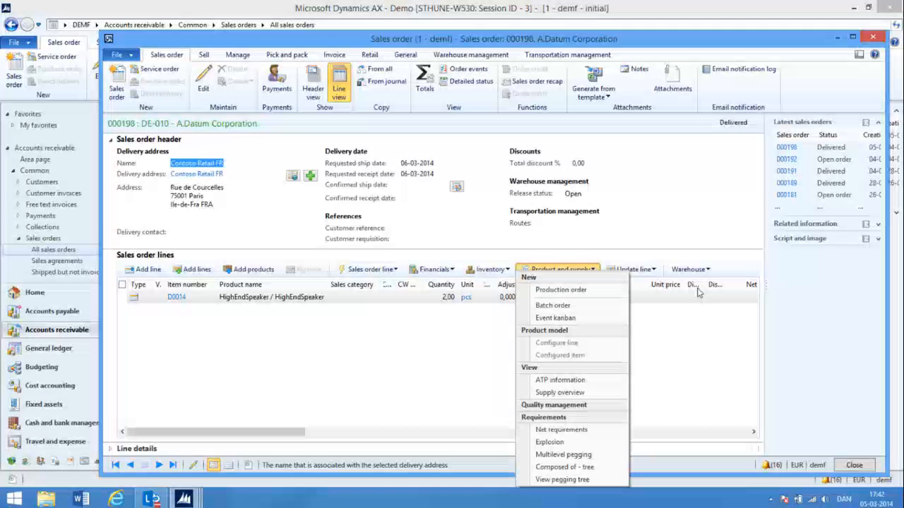
Close the sales order and open the released products list in Product information management
key("Escape")
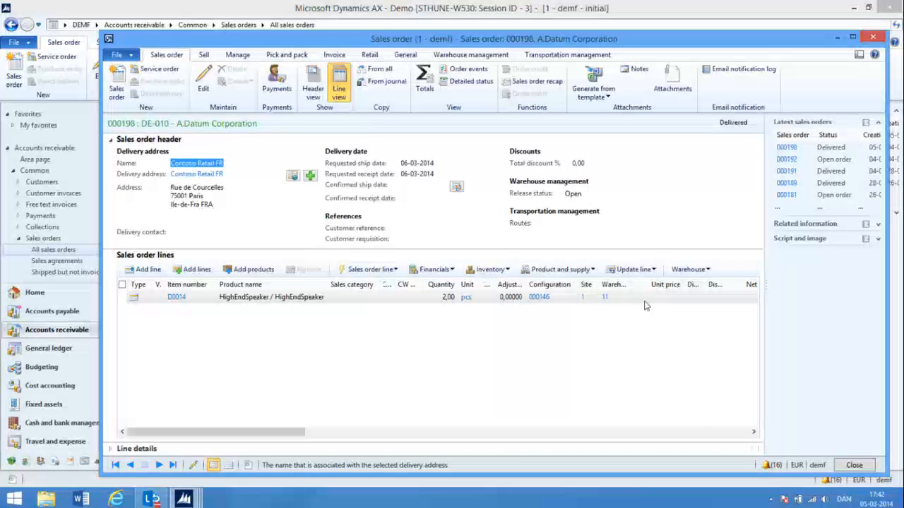
key("Escape")
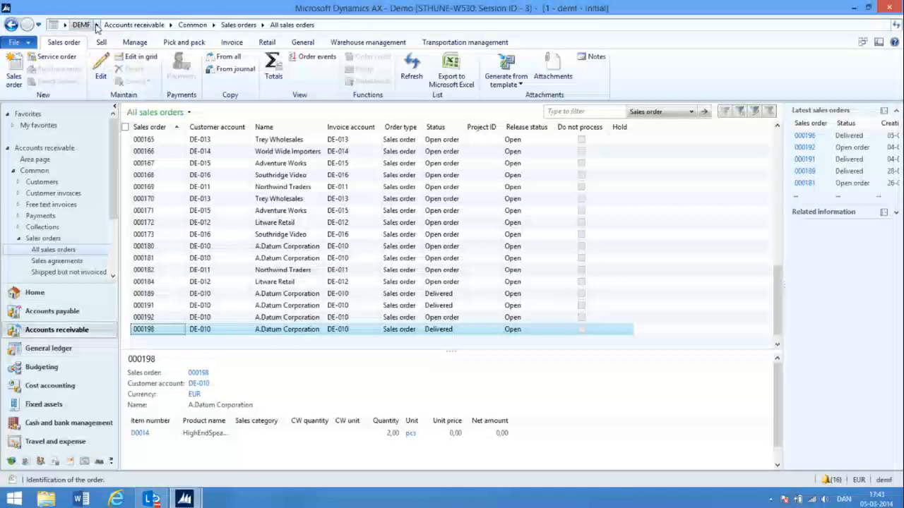
left_click(97, 25)
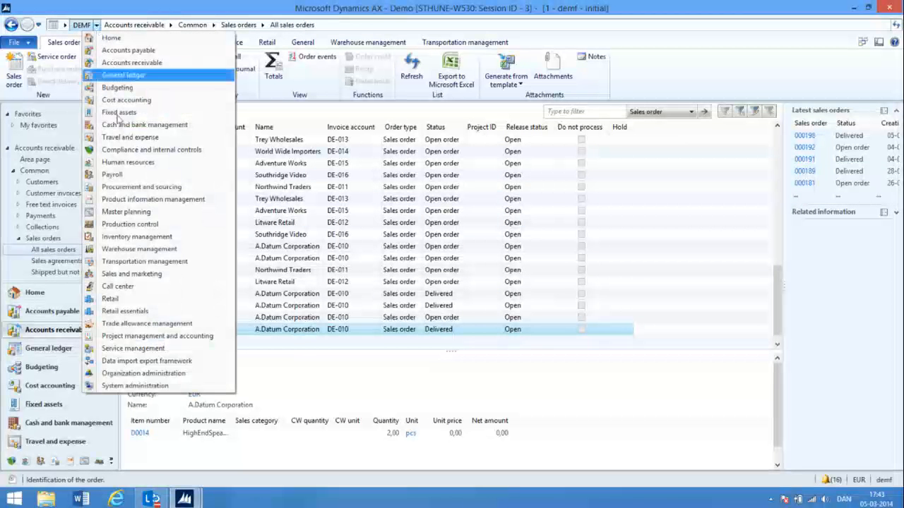
left_click(149, 199)
left_click(181, 94)
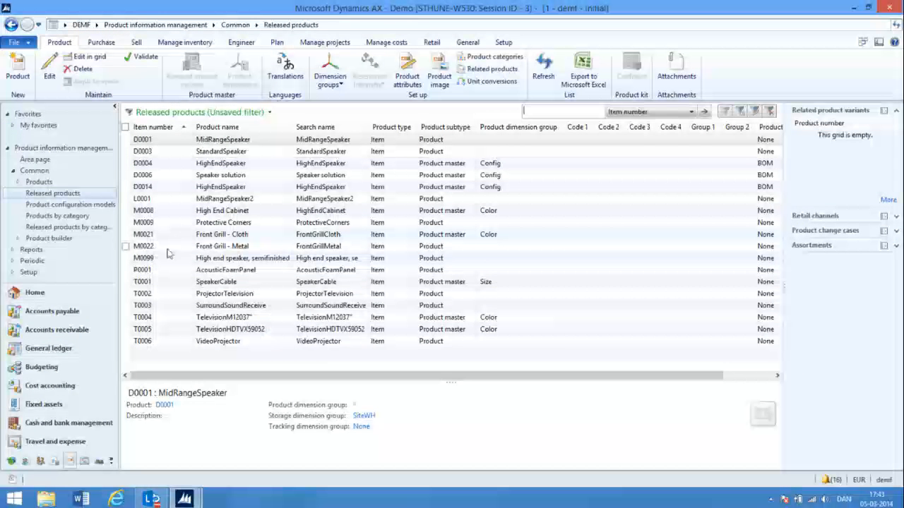
Examine the monthly demand forecast lines of item M0099, the semifinished high end speaker, and close the forecast
left_click(164, 261)
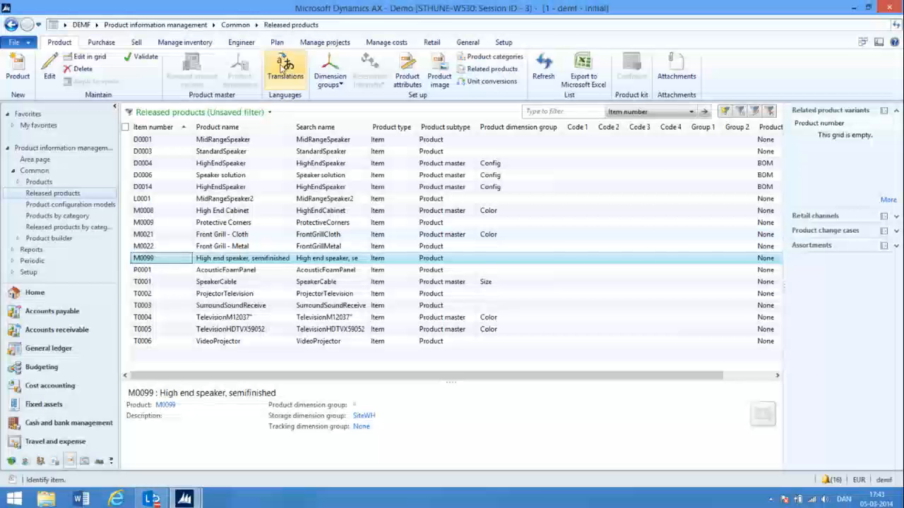
left_click(277, 42)
left_click(78, 57)
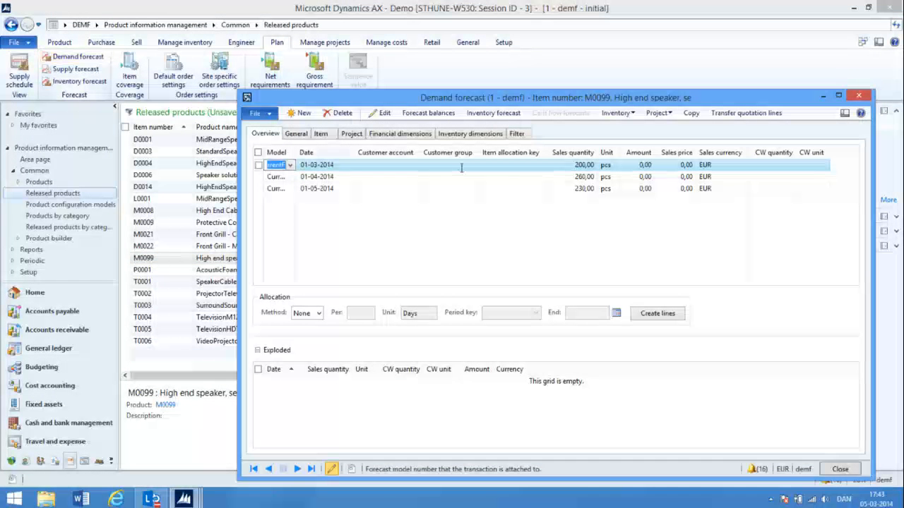
left_click(575, 177)
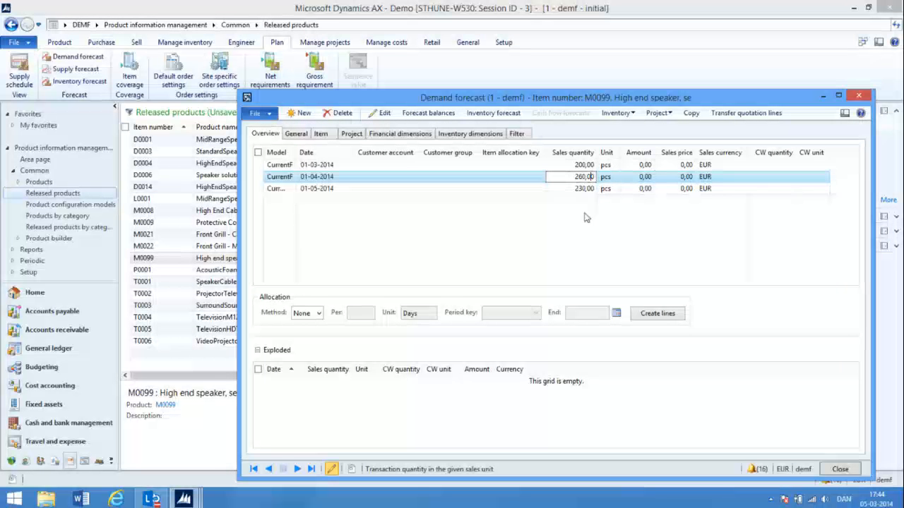
left_click(863, 99)
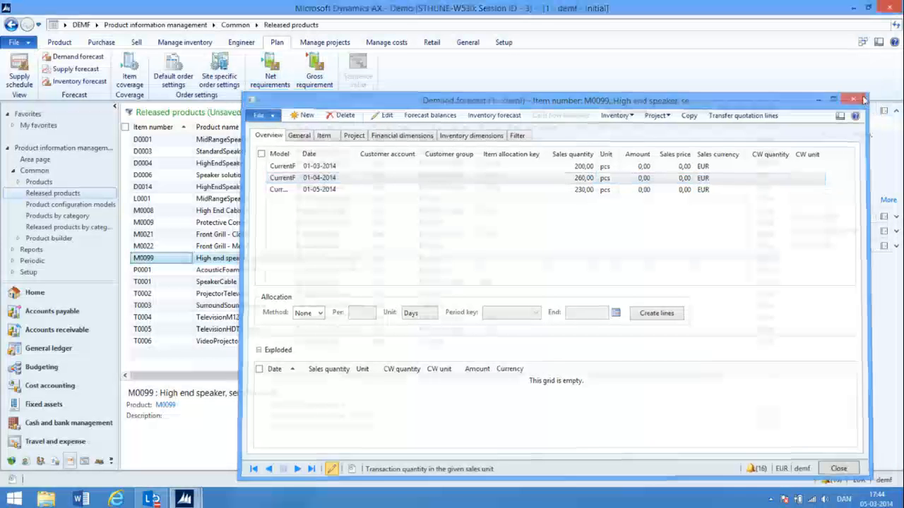
Run master scheduling for master plan 10 in the DEMF company and close the resulting log
left_click(96, 25)
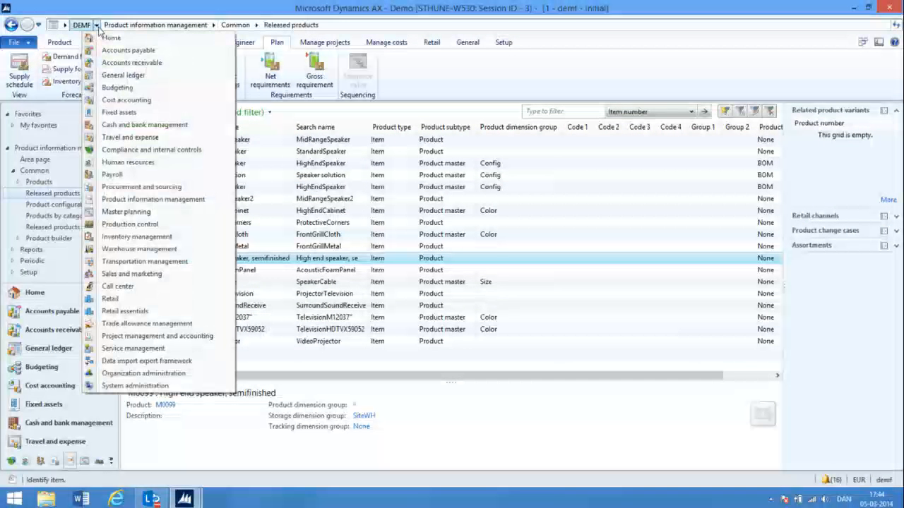
left_click(145, 223)
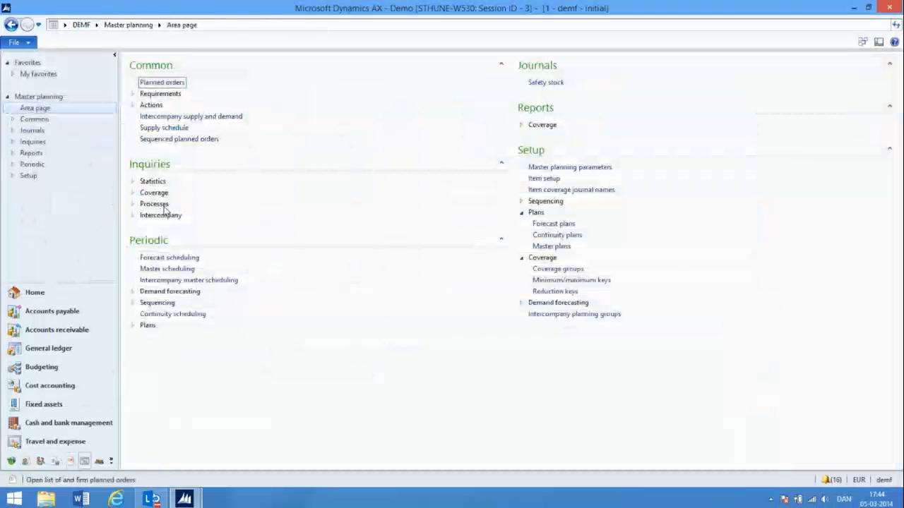
left_click(181, 270)
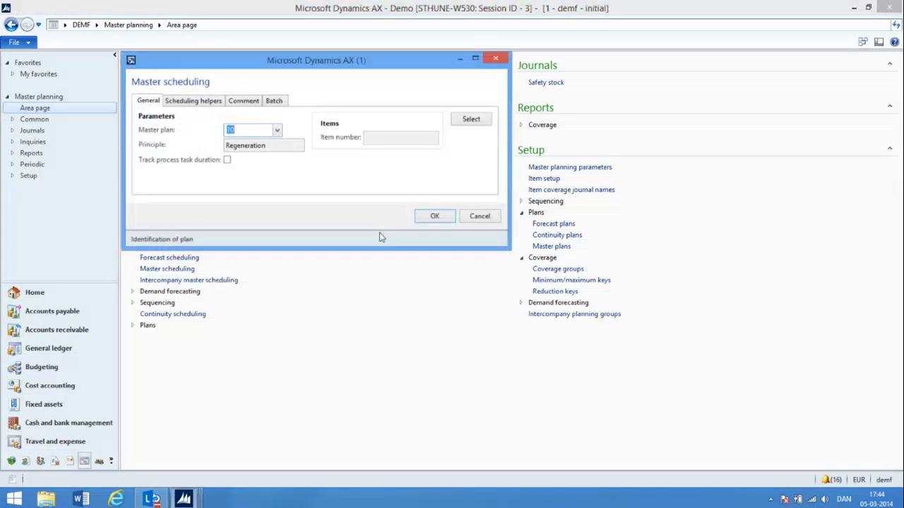
left_click(432, 218)
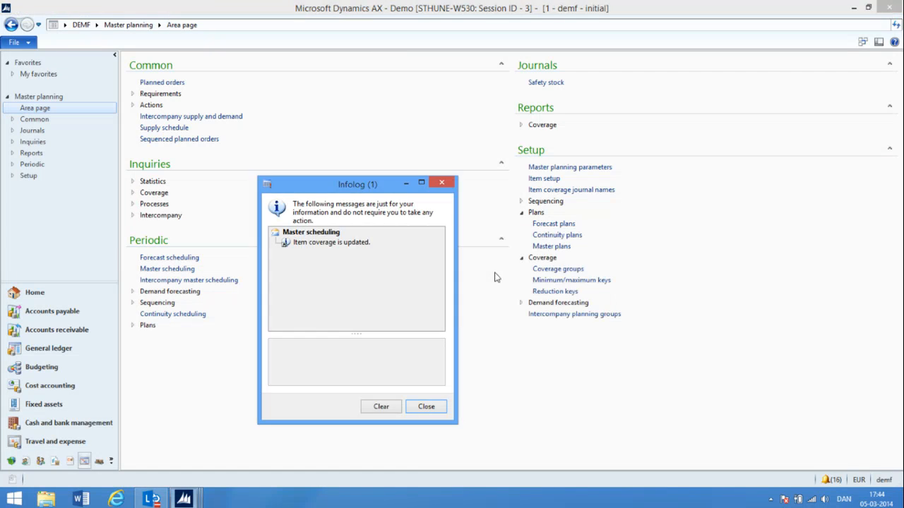
left_click(426, 406)
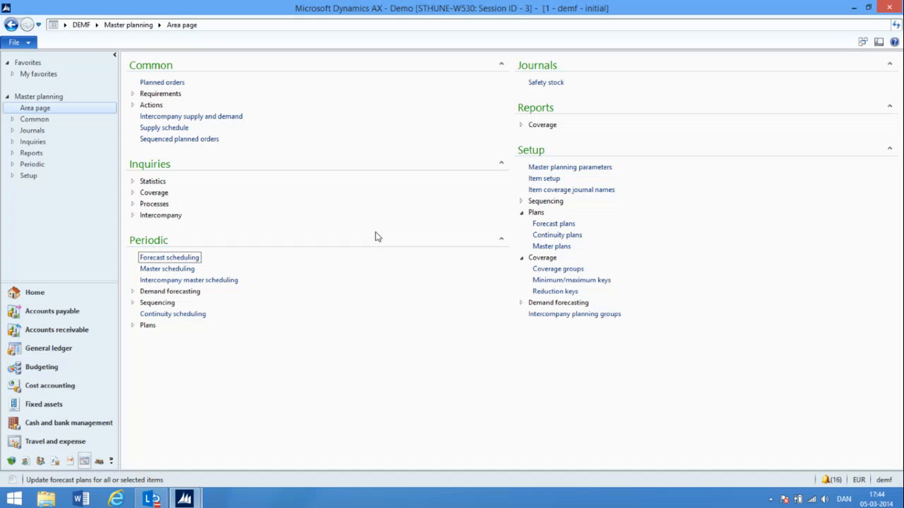
Open the DEMF planned orders and filter them on item number M0099
left_click(173, 83)
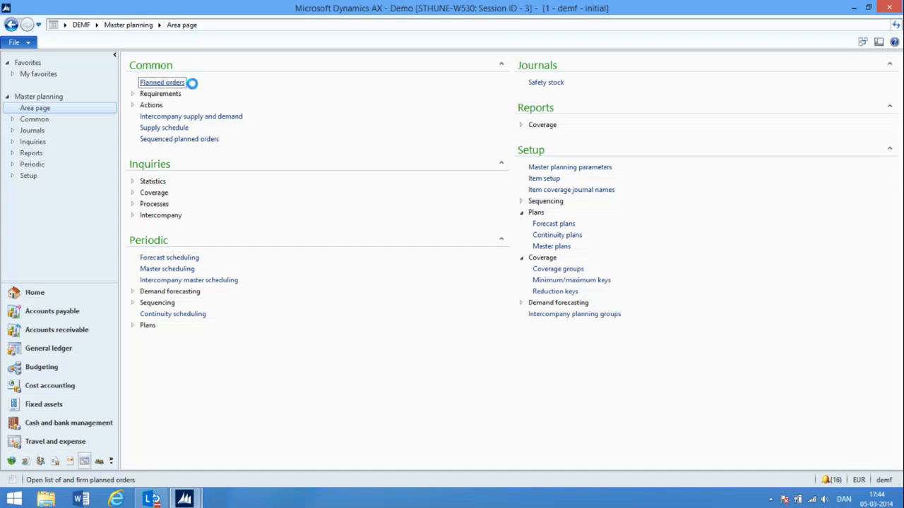
left_click(573, 114)
type("m0099")
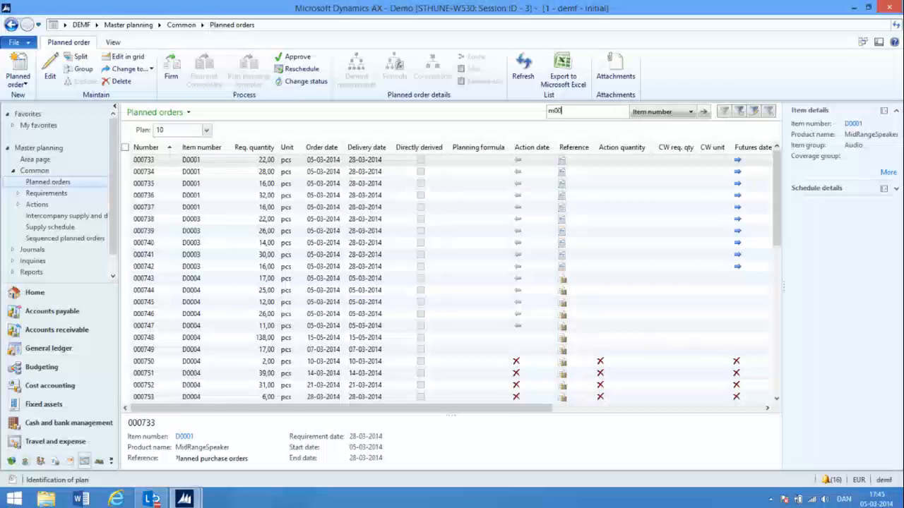
key("Return")
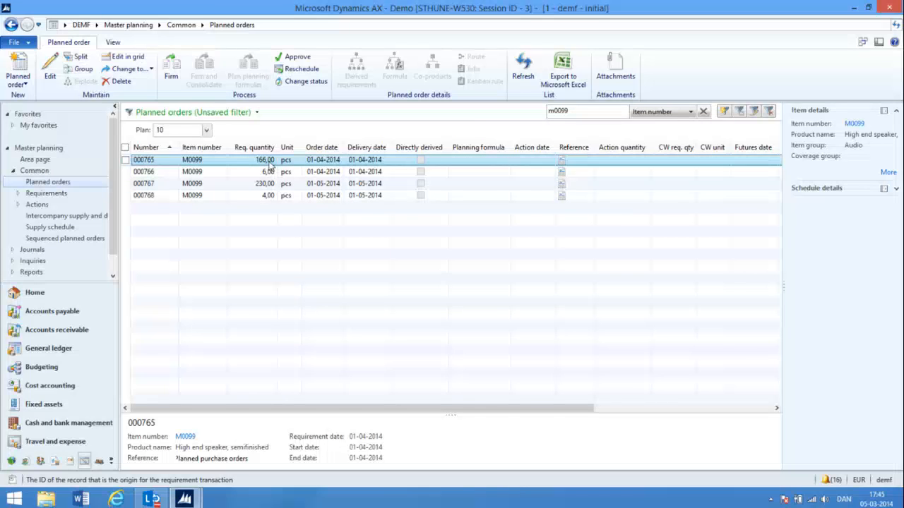
Review the multilevel pegging of the first M0099 planned purchase order and close the form
left_click(113, 43)
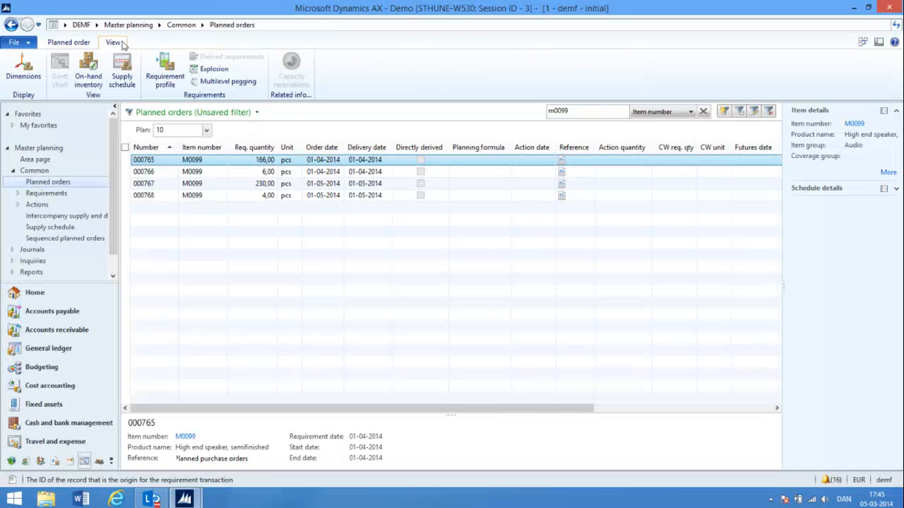
left_click(227, 82)
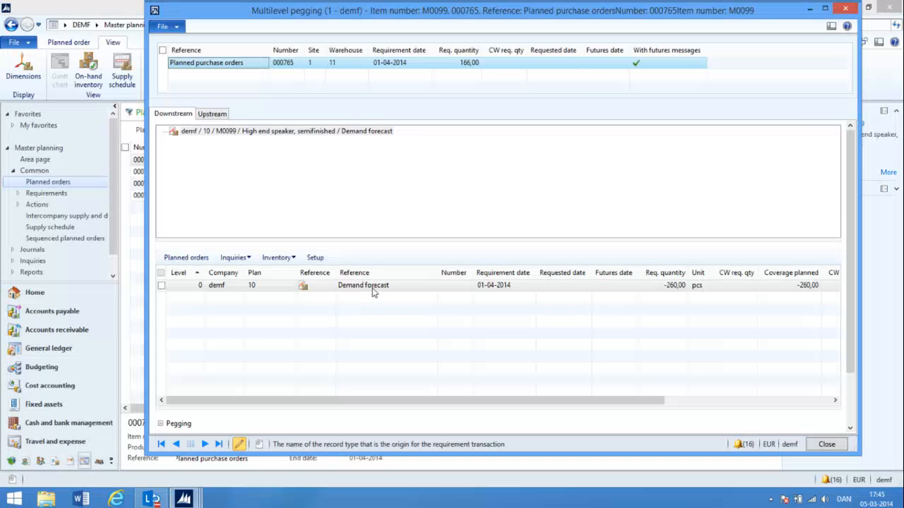
left_click(826, 444)
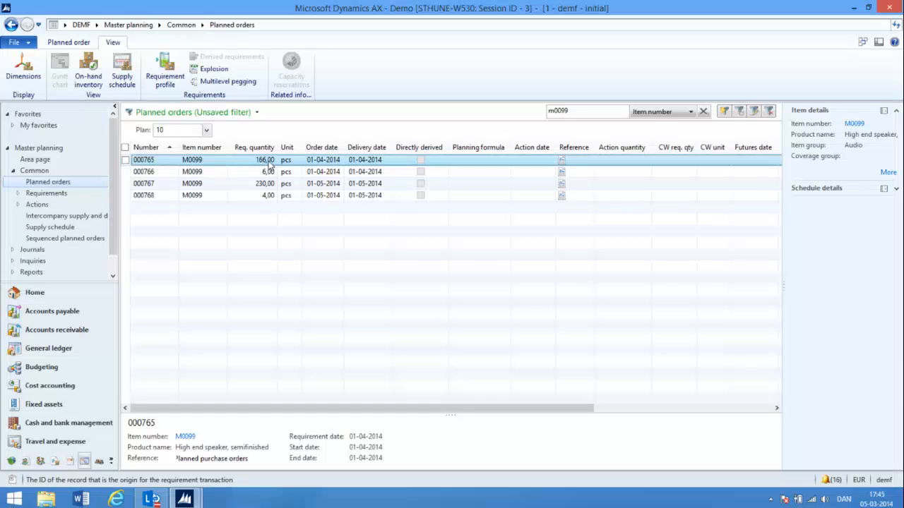
Examine the planned order's net requirements, comparing the demand forecast, kanban line and on-hand quantities, and close the form
left_click(167, 76)
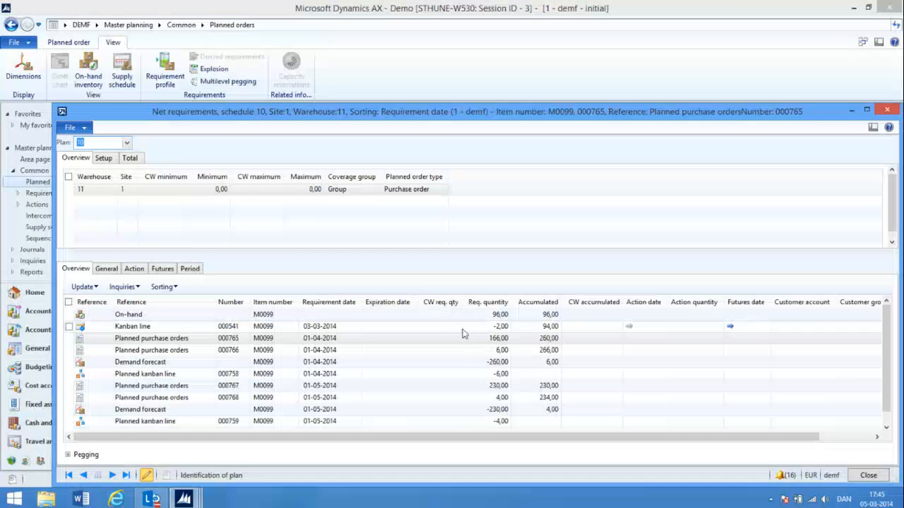
left_click(498, 362)
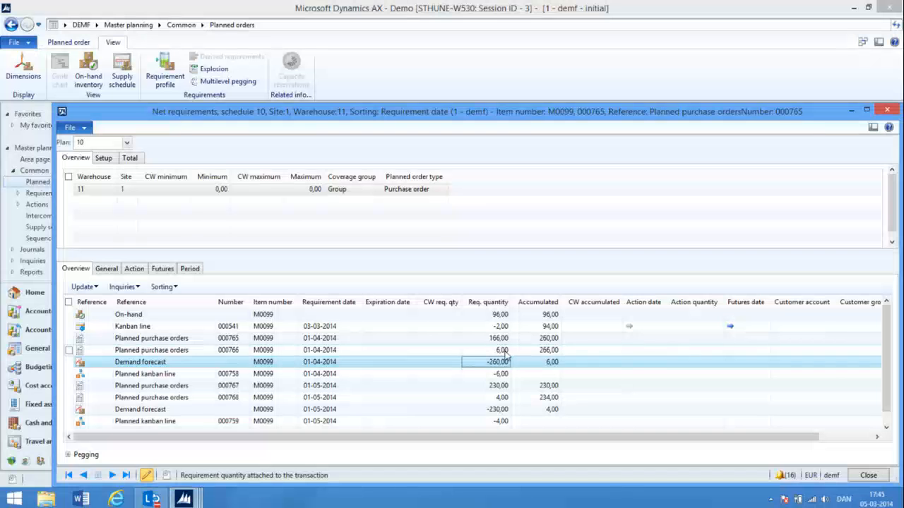
left_click(499, 328)
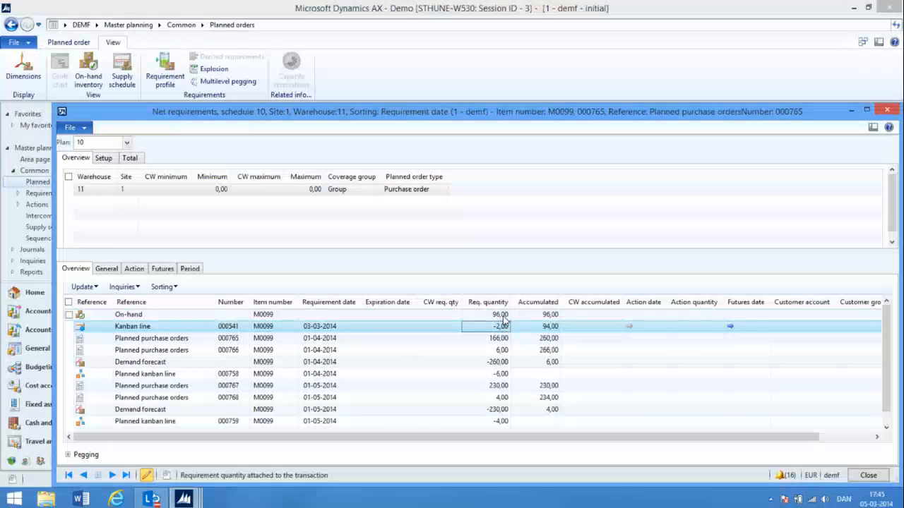
left_click(503, 316)
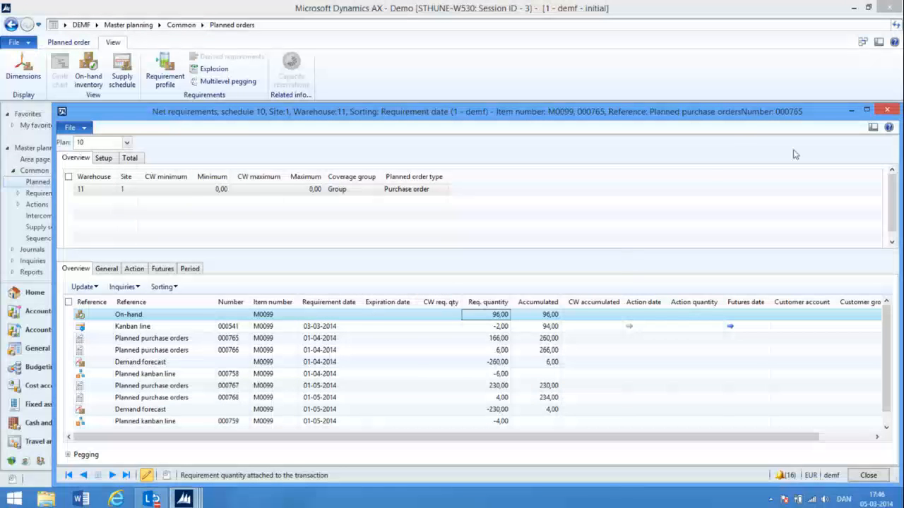
left_click(887, 111)
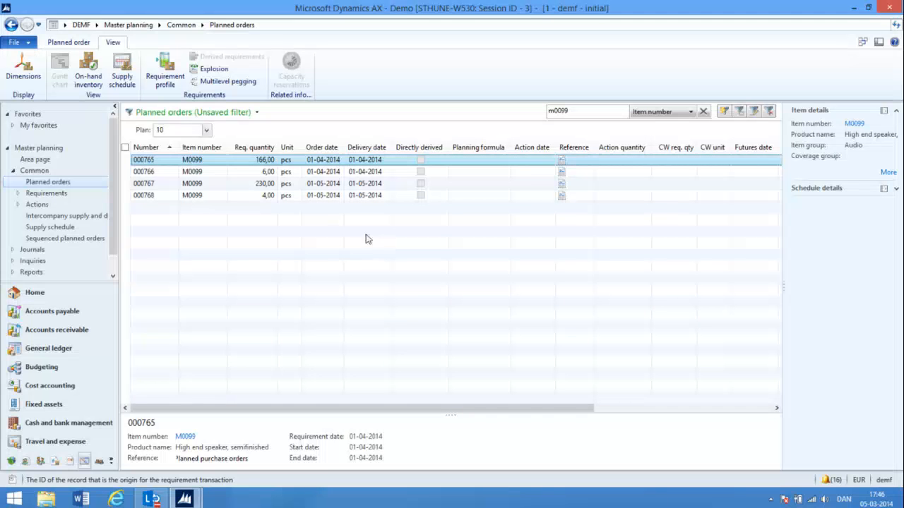
Switch to the Contoso Entertainment System USA (USMF) company and run master scheduling for the StaticPlan master plan
left_click(65, 25)
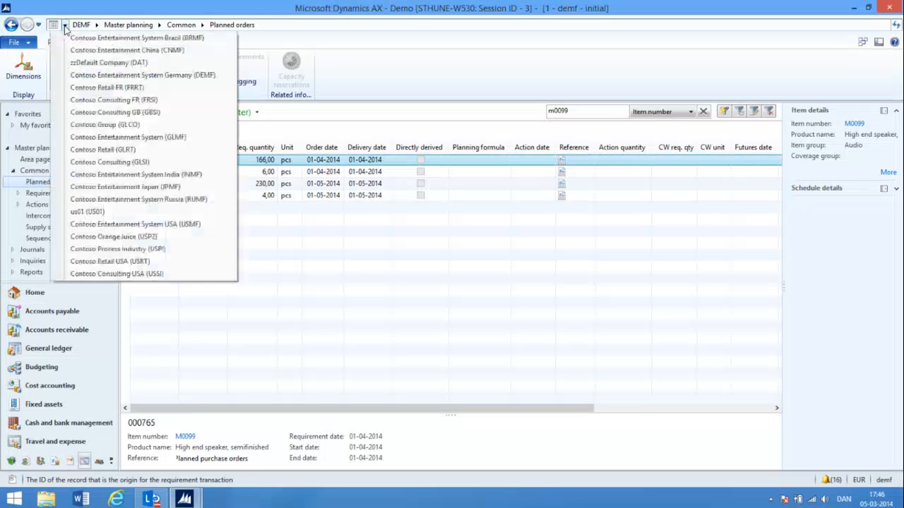
left_click(152, 224)
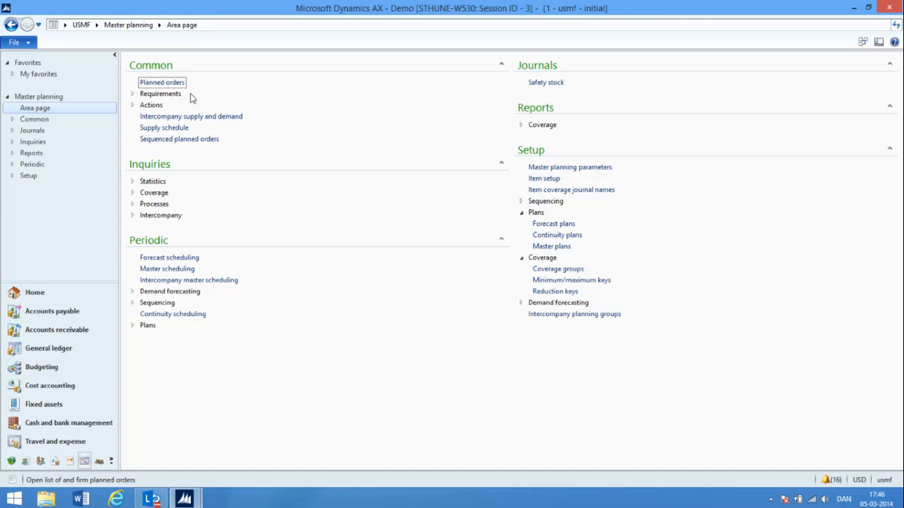
left_click(170, 269)
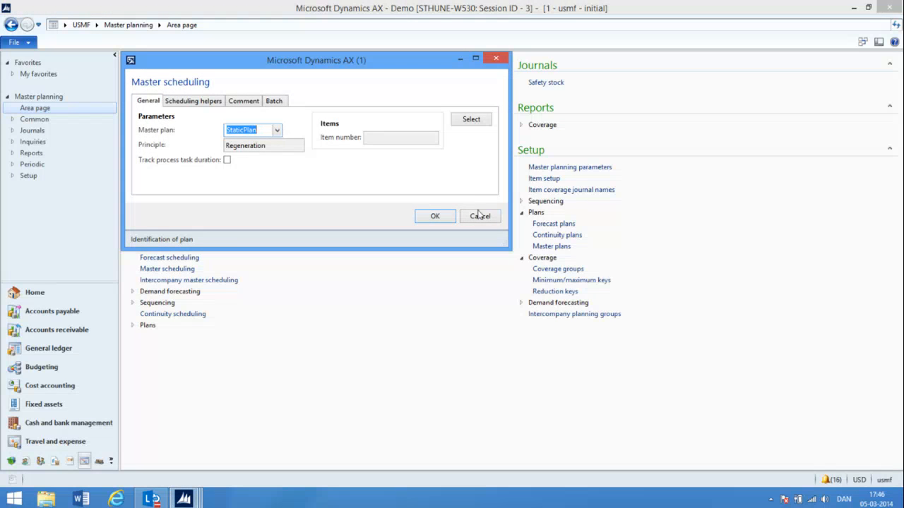
left_click(435, 216)
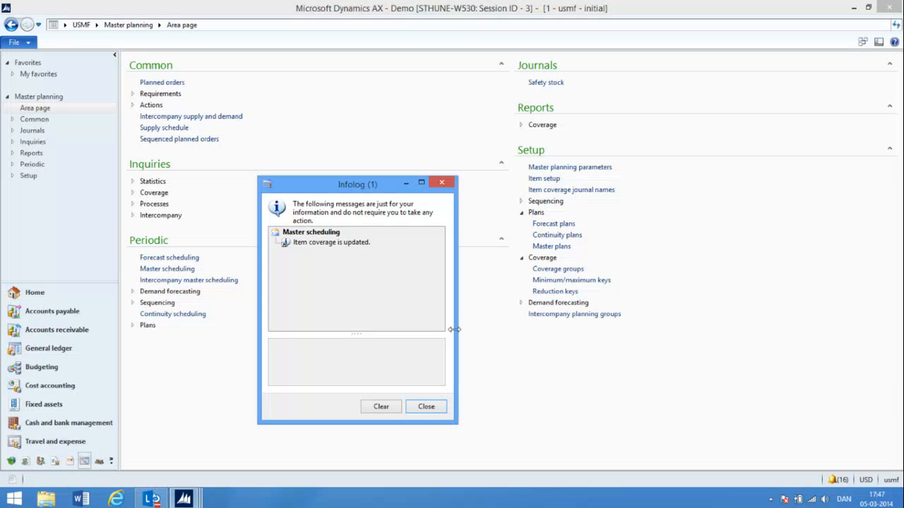
left_click(428, 407)
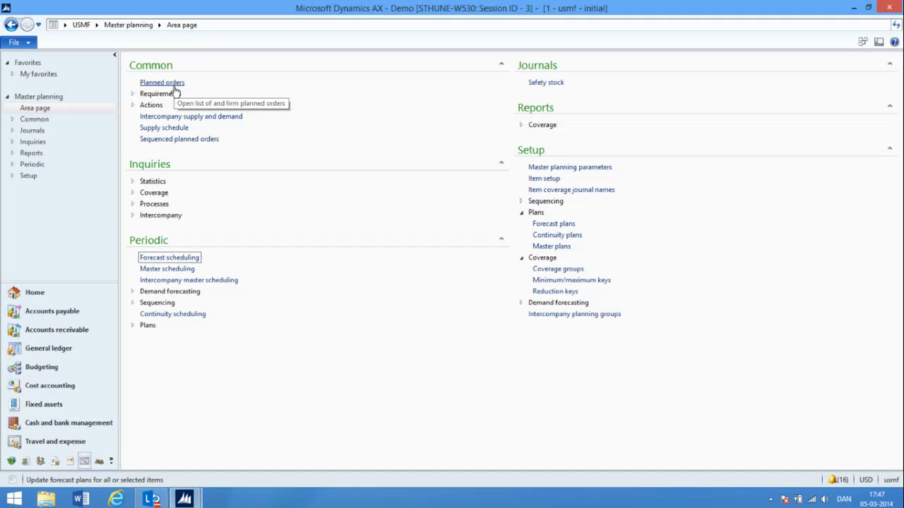
Review the first M0099 line in the intercompany supply and demand list and return to the Master planning area page
left_click(173, 117)
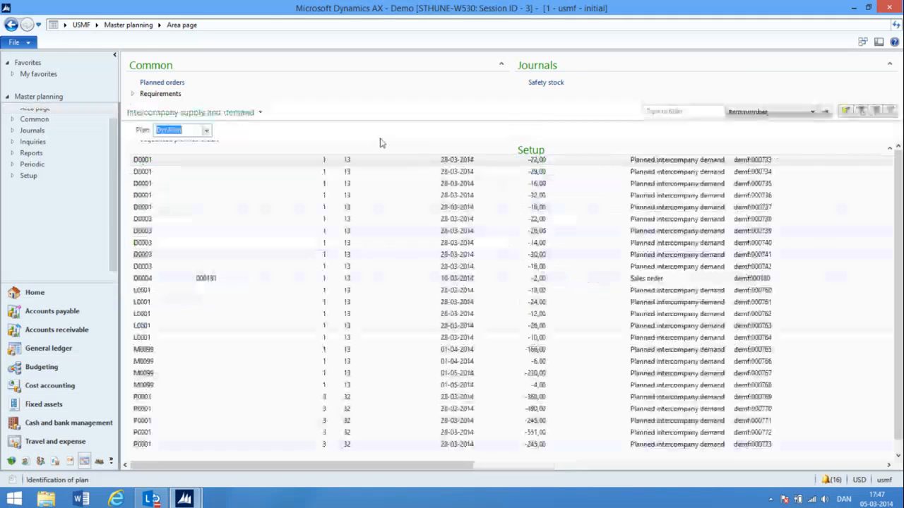
left_click(173, 351)
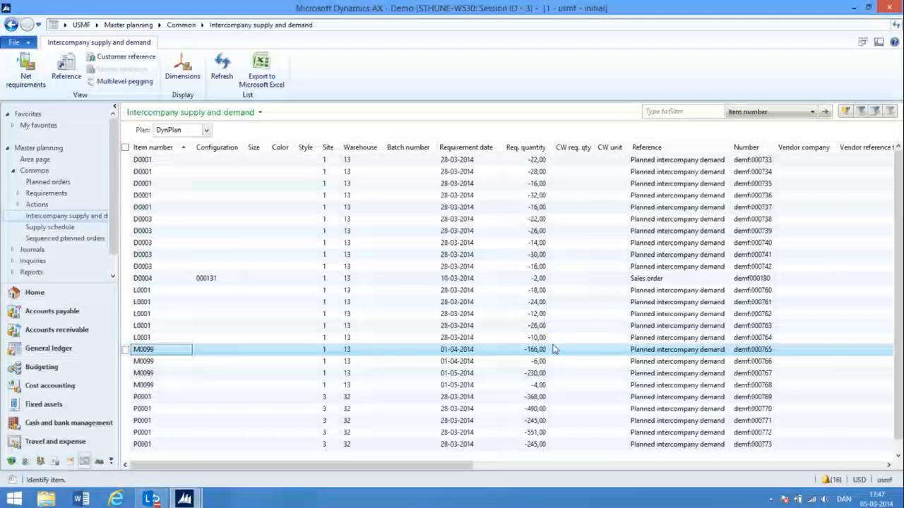
left_click(117, 25)
Filter the USMF planned orders on item number M0099 and examine the multilevel pegging of the first order
left_click(172, 85)
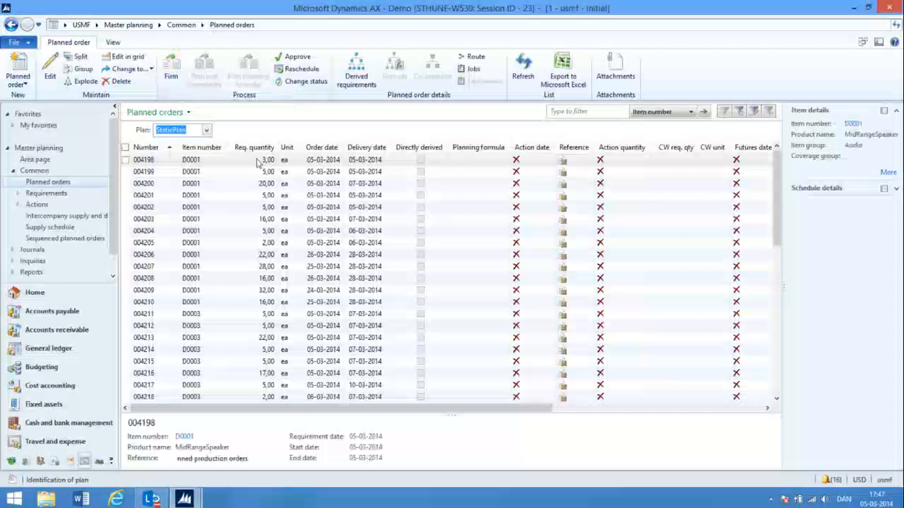
left_click(570, 111)
type("m0099")
key("Return")
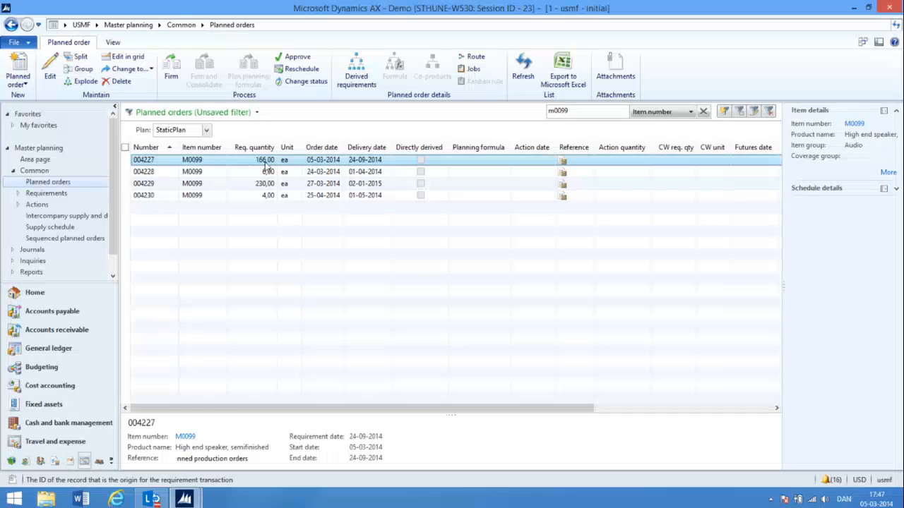
left_click(115, 42)
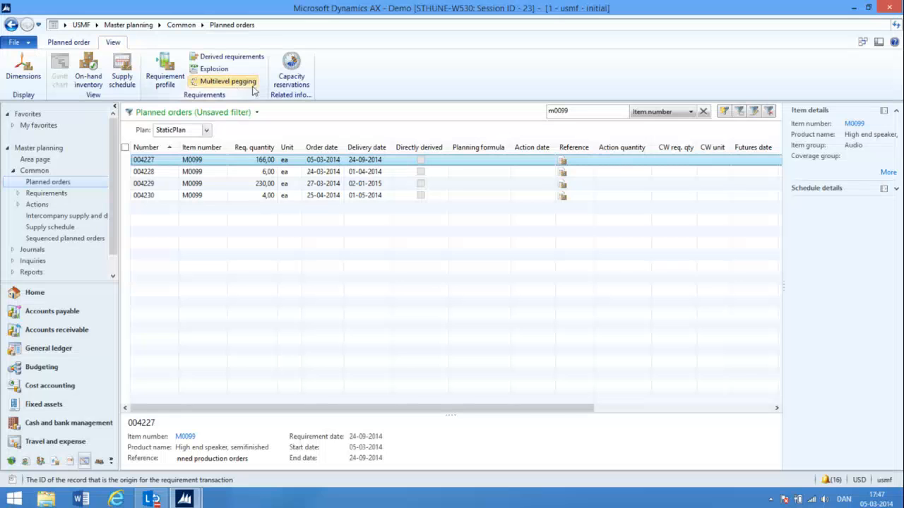
left_click(228, 82)
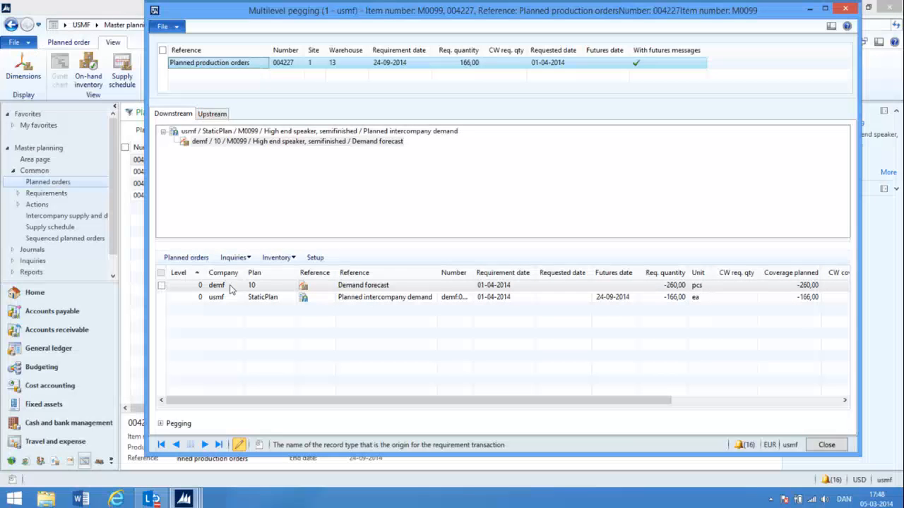
Examine the multilevel pegging of the second M0099 planned order, tracing its planned intercompany demands and planned kanban line across companies, and close the form
left_click(826, 445)
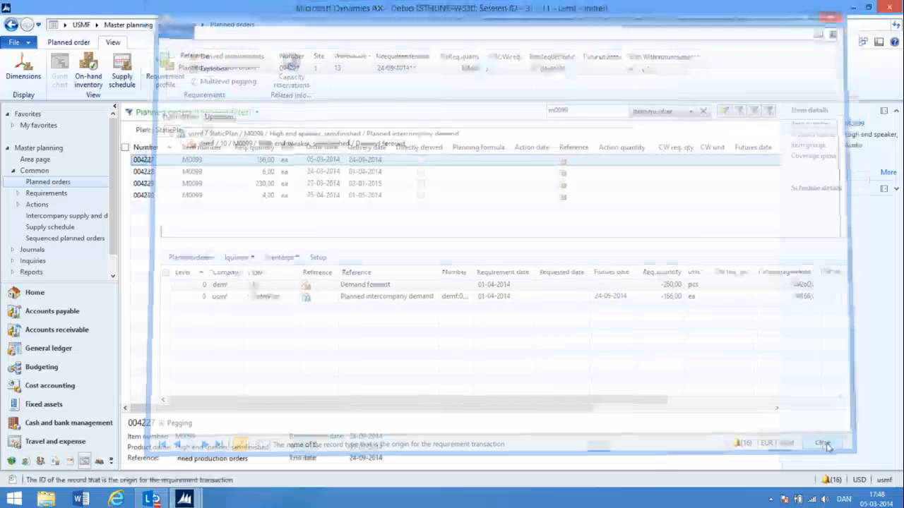
left_click(291, 172)
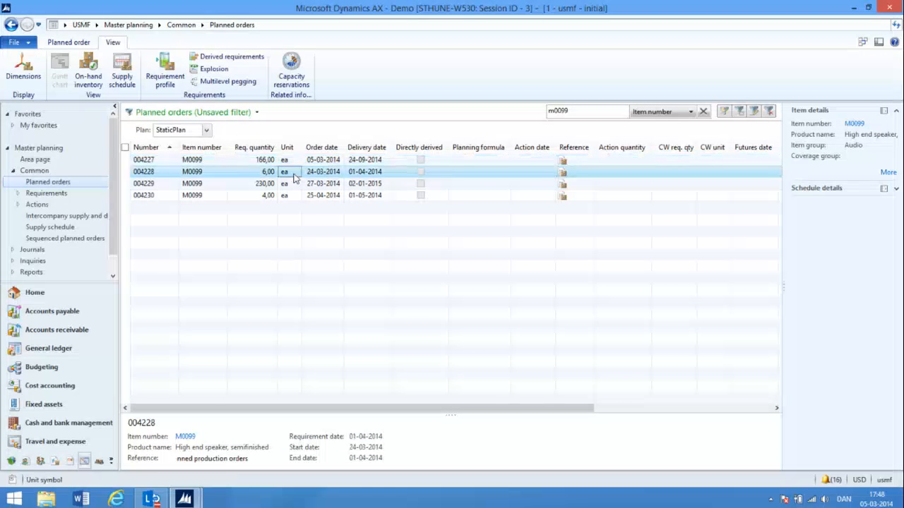
left_click(215, 81)
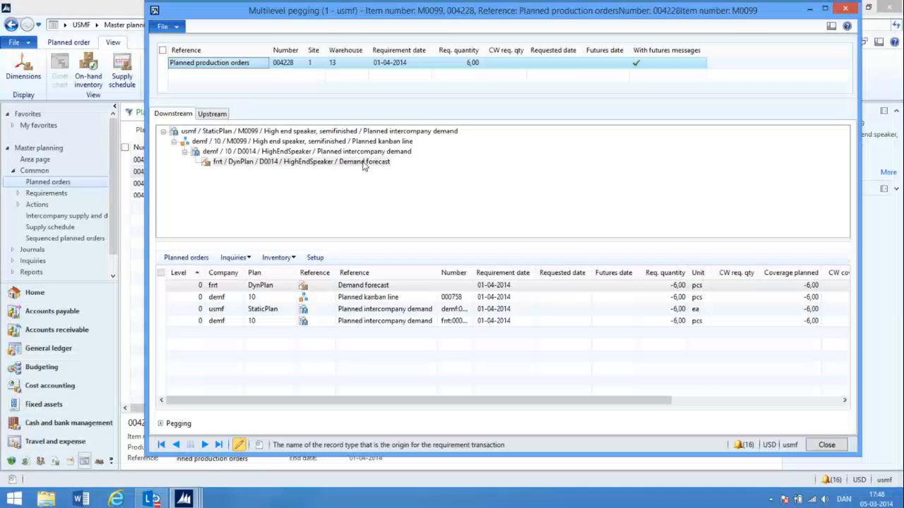
left_click(381, 152)
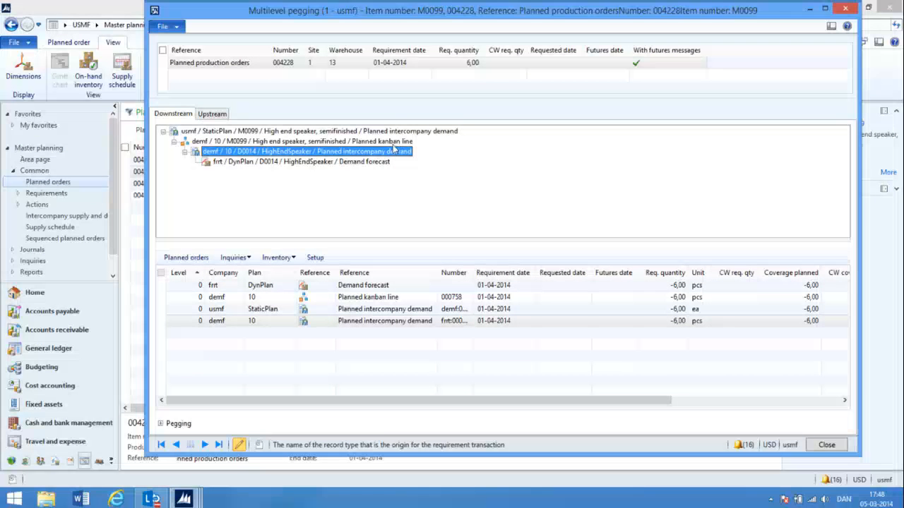
left_click(398, 142)
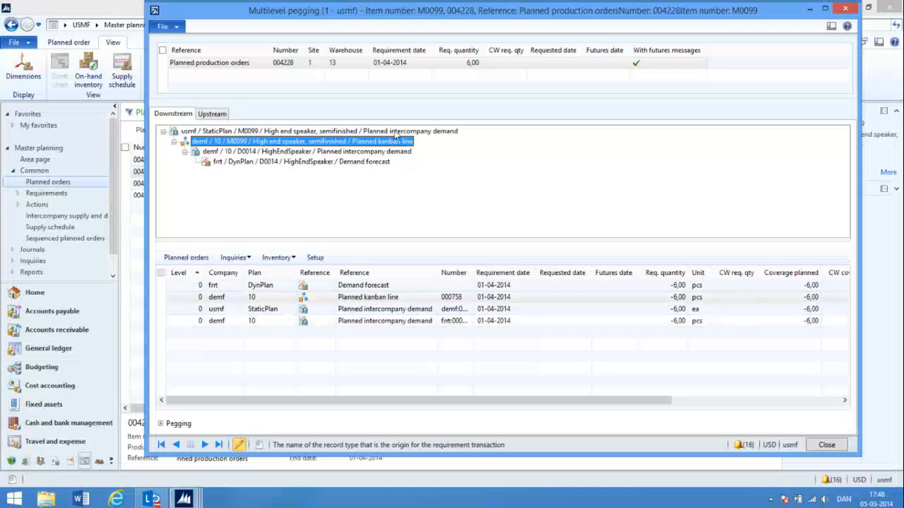
left_click(396, 132)
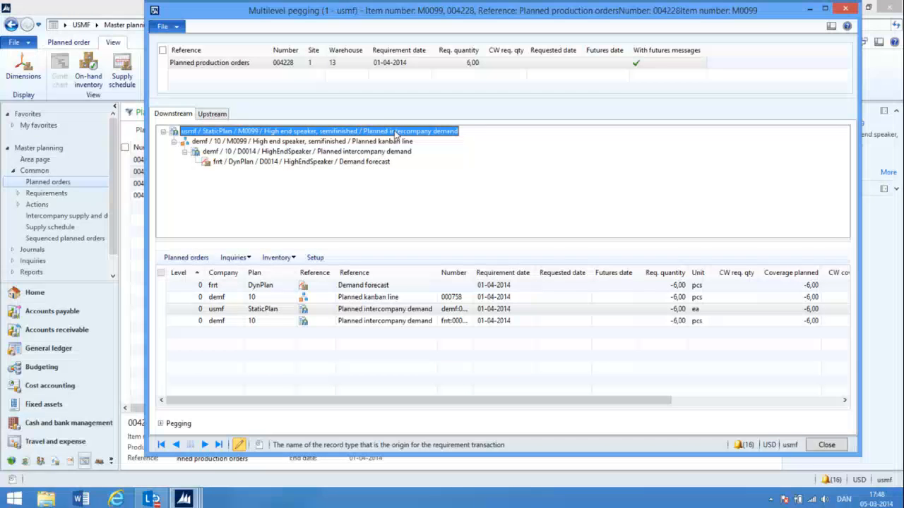
left_click(845, 9)
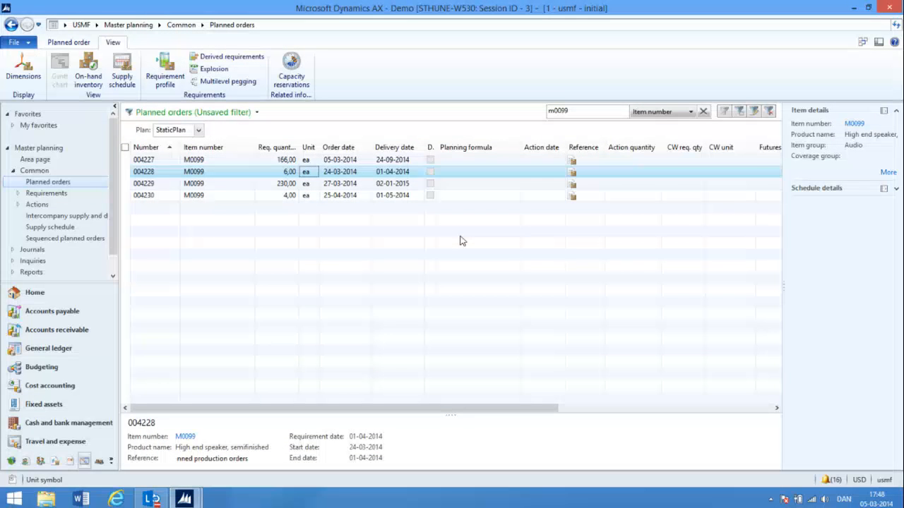